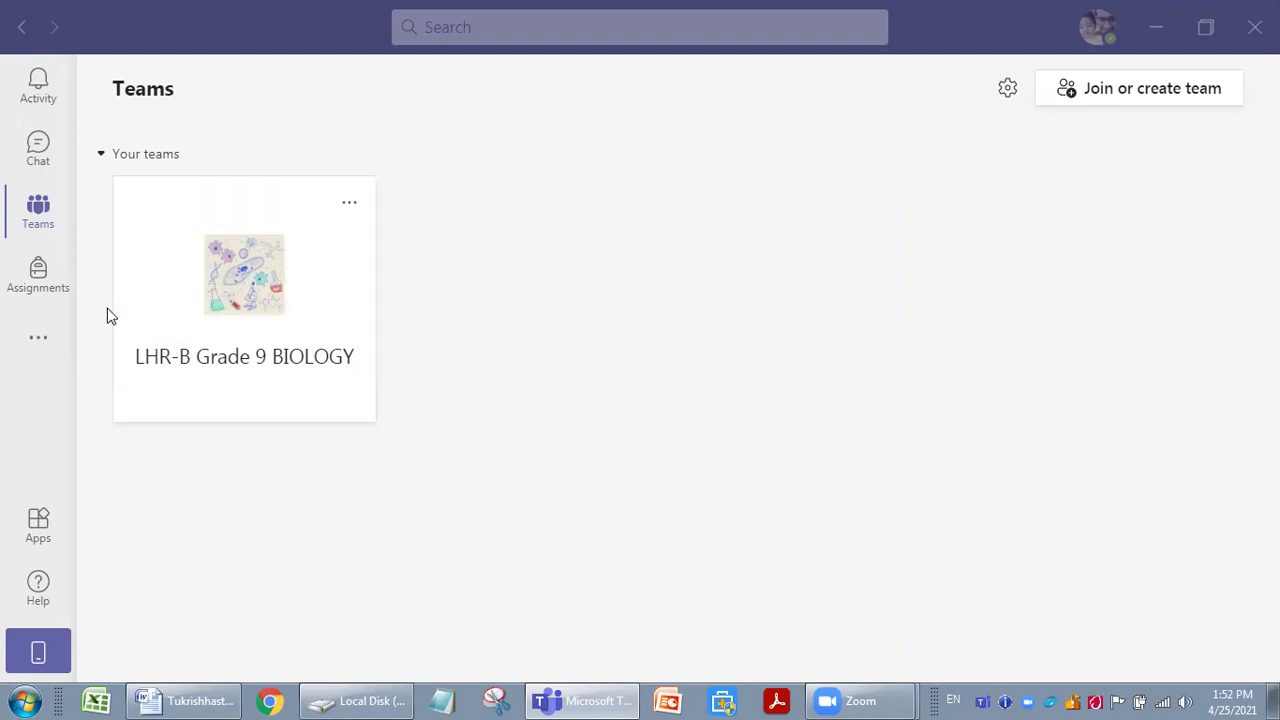
Start a new assignment for the LHR-B Grade 9 BIOLOGY class.
{"action": "left_click", "coordinate": [45, 273]}
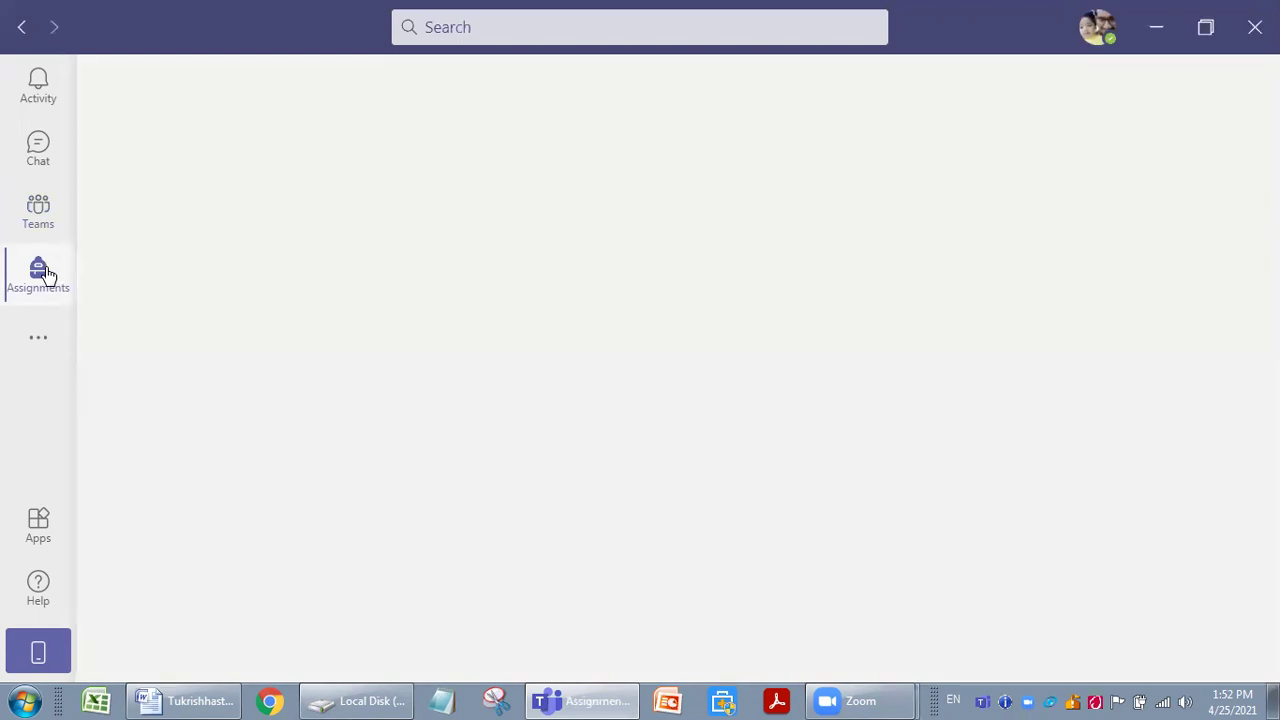
{"action": "left_click", "coordinate": [40, 215]}
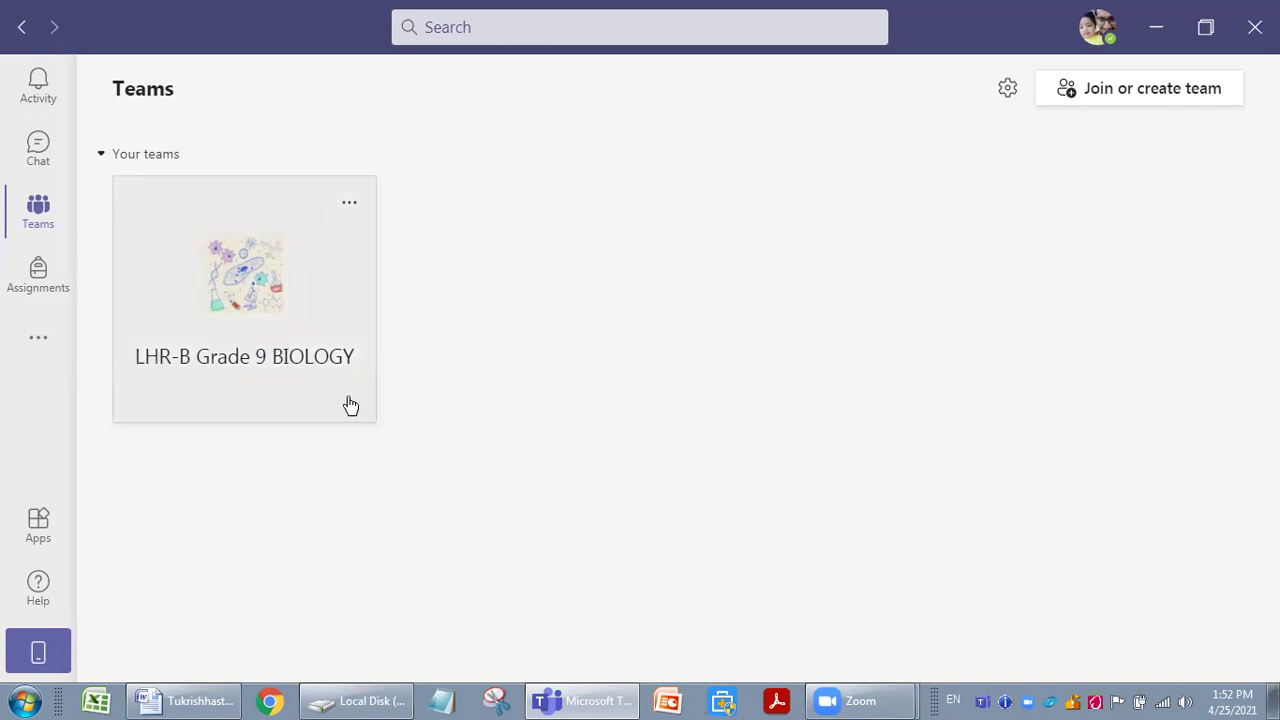
{"action": "left_click", "coordinate": [38, 278]}
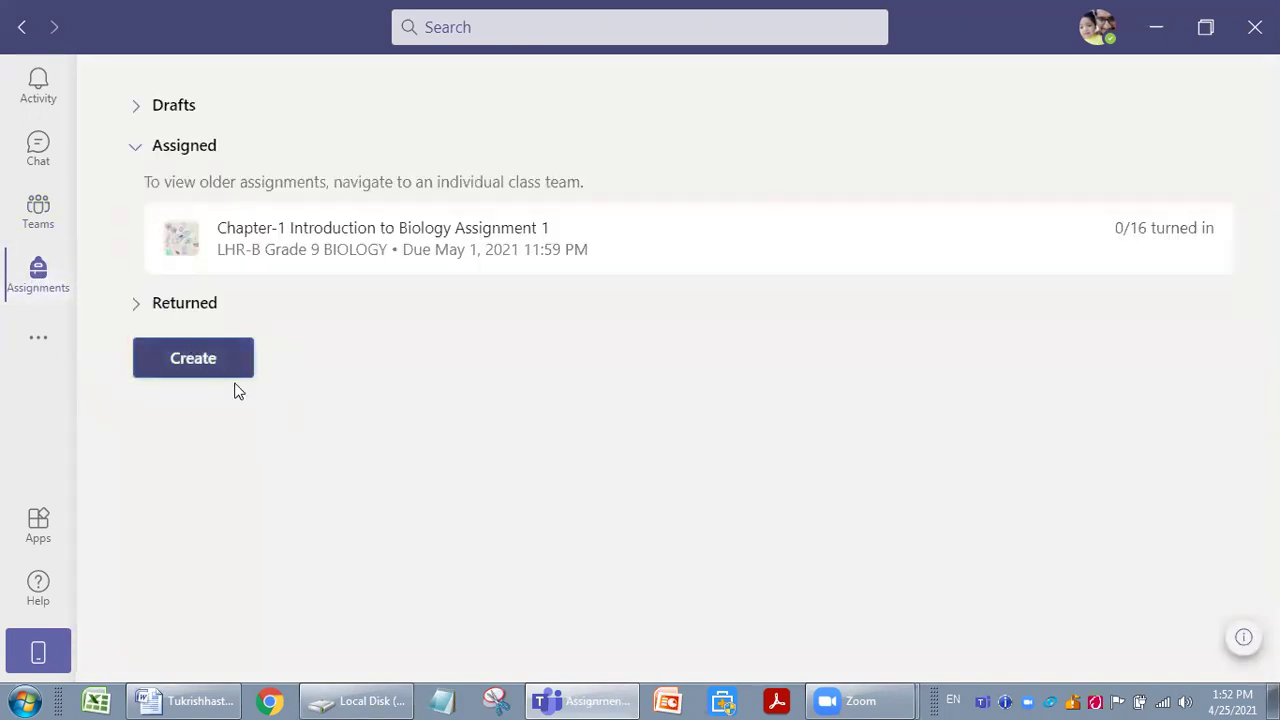
{"action": "left_click", "coordinate": [204, 347]}
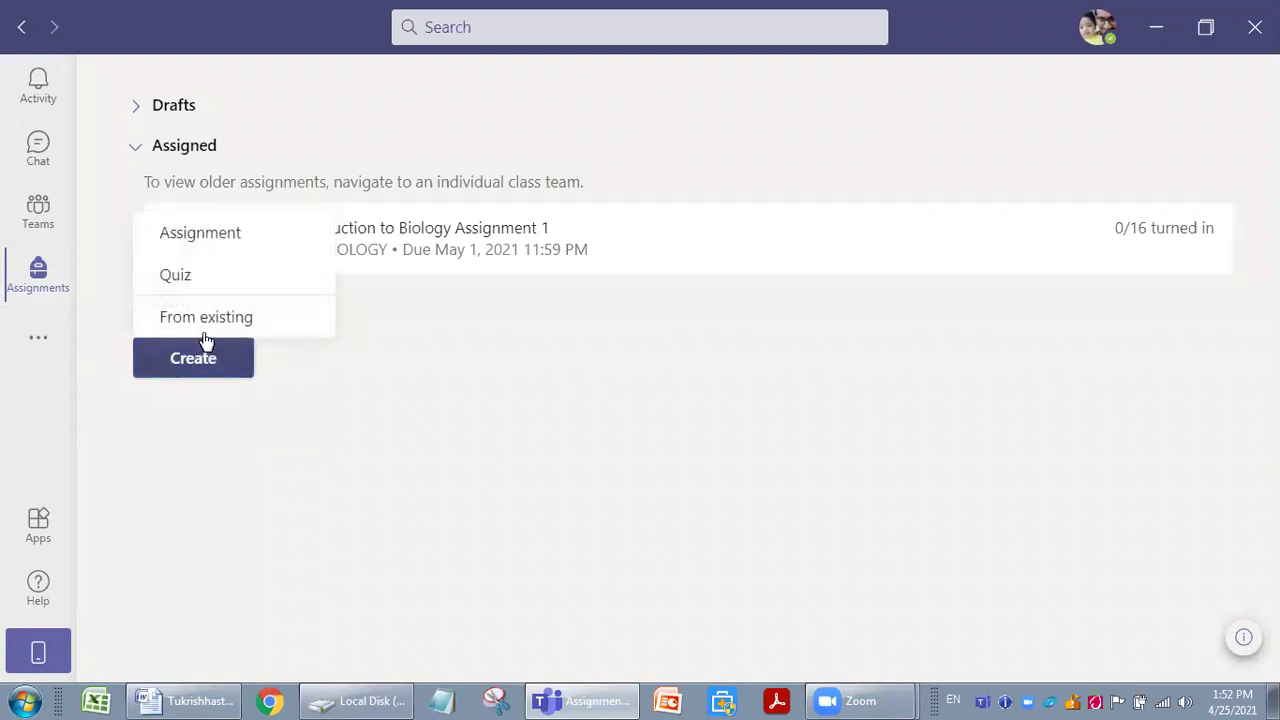
{"action": "left_click", "coordinate": [222, 238]}
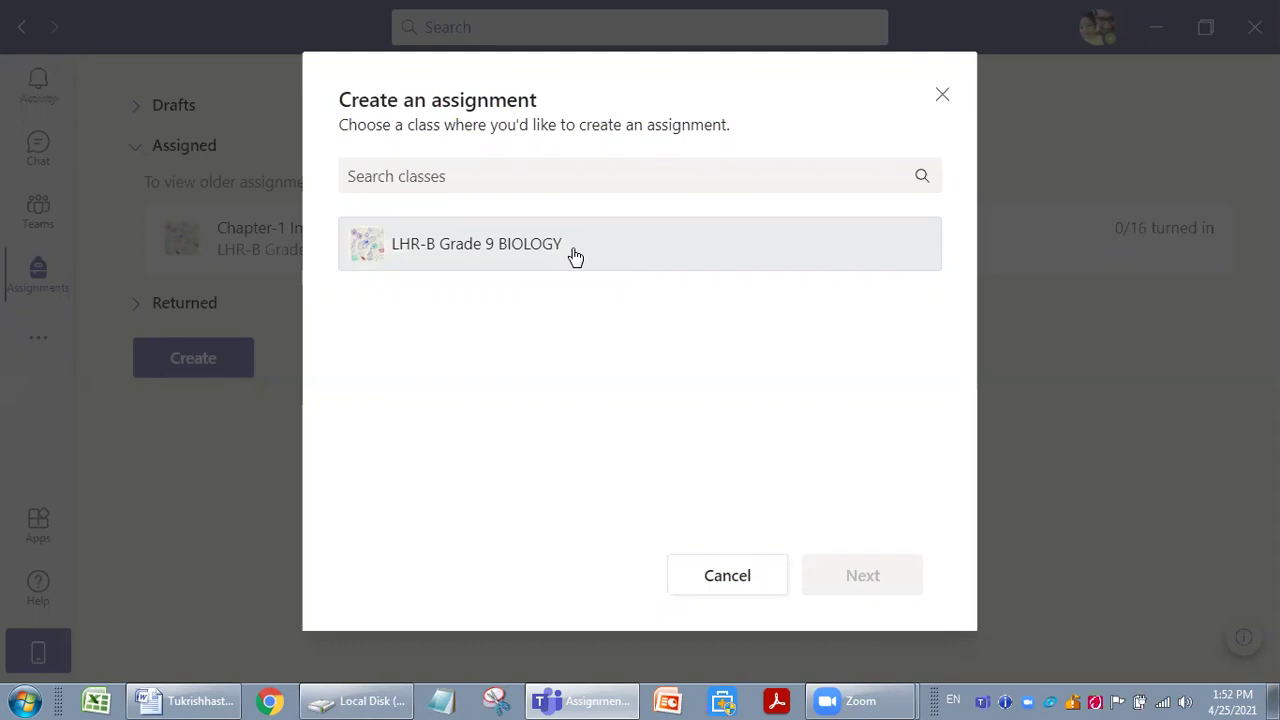
{"action": "left_click", "coordinate": [575, 256]}
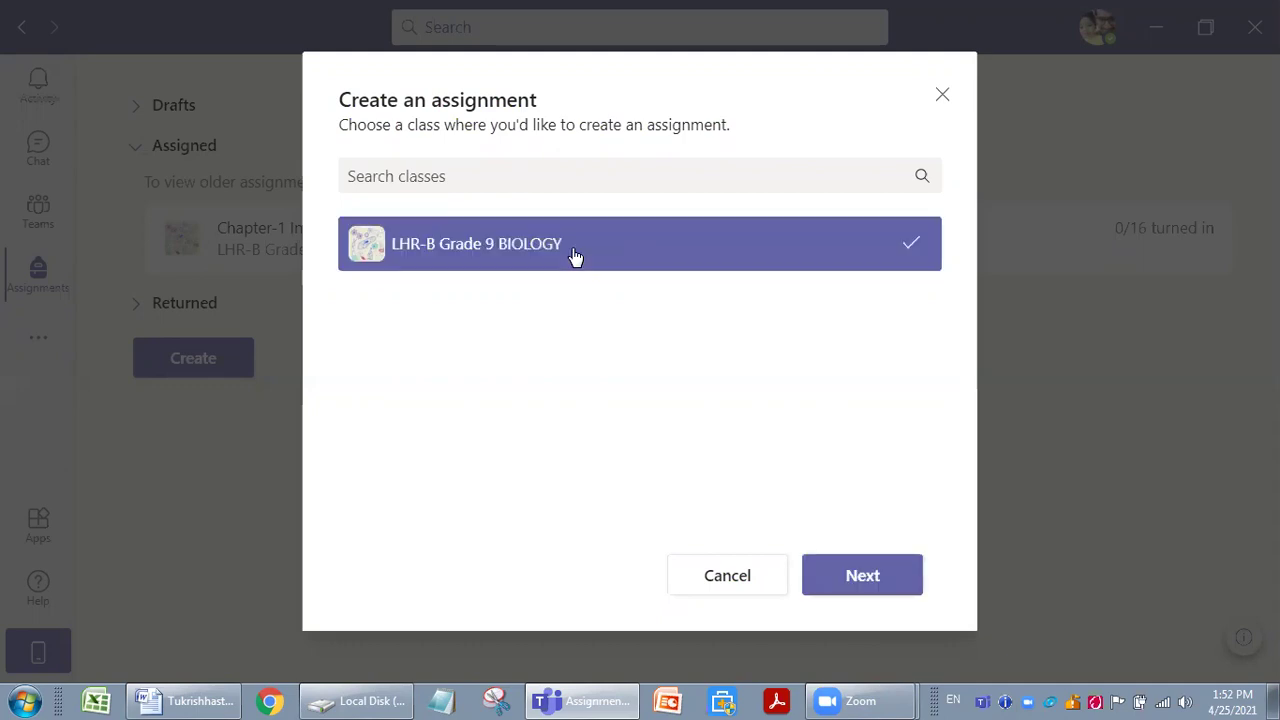
{"action": "left_click", "coordinate": [862, 578]}
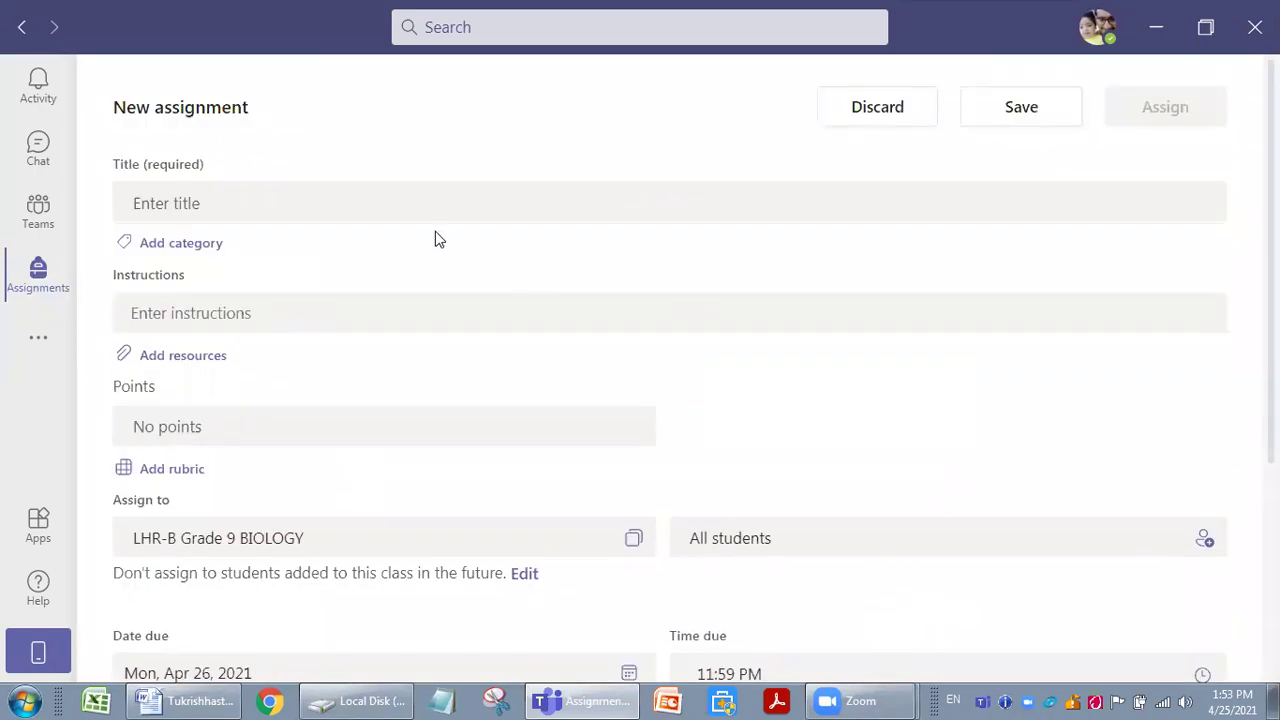
Title the new assignment "BIOLOGY ASSIGNMENT 2".
{"action": "left_click", "coordinate": [431, 205]}
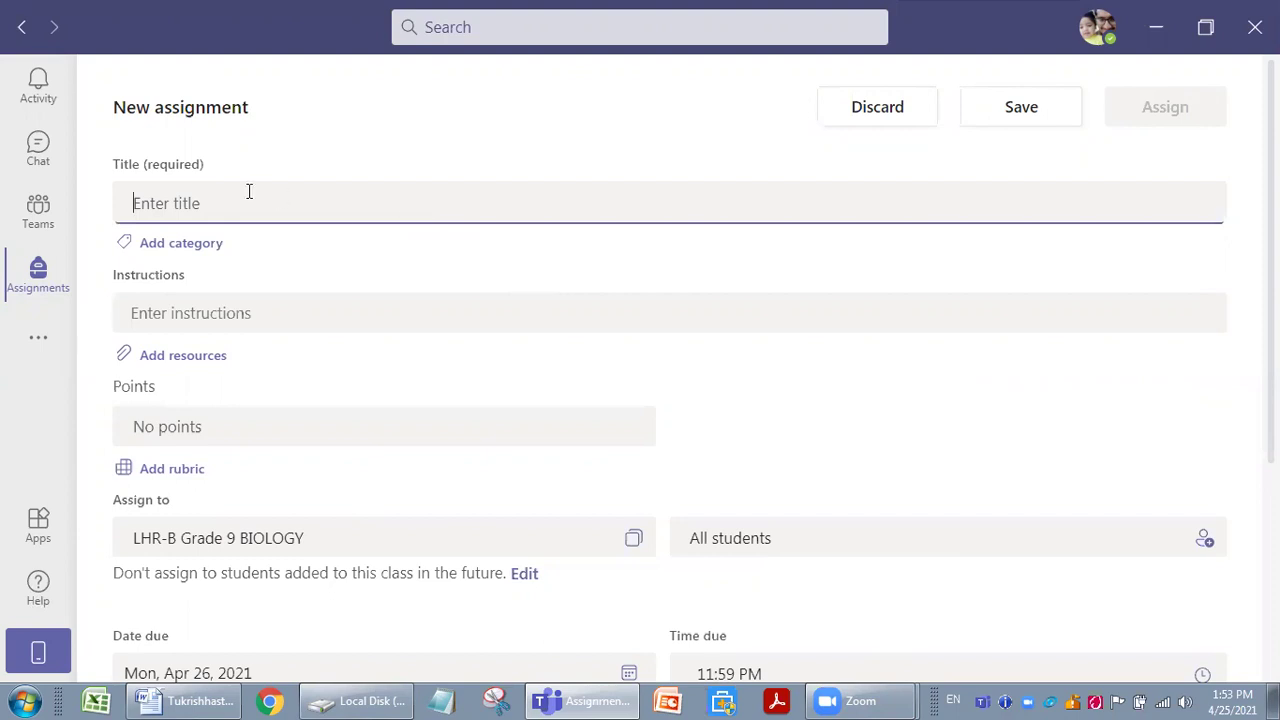
{"action": "type", "text": "BI"}
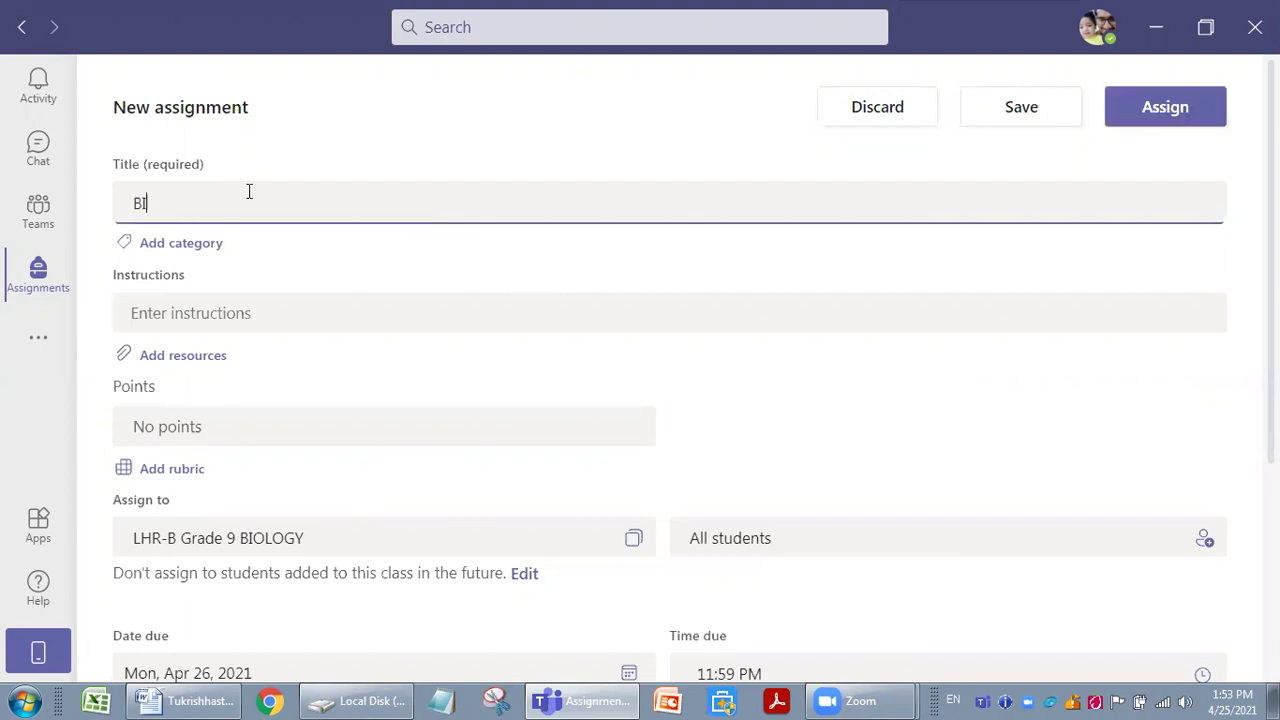
{"action": "type", "text": "OLOGY ASSIGNMENT 2"}
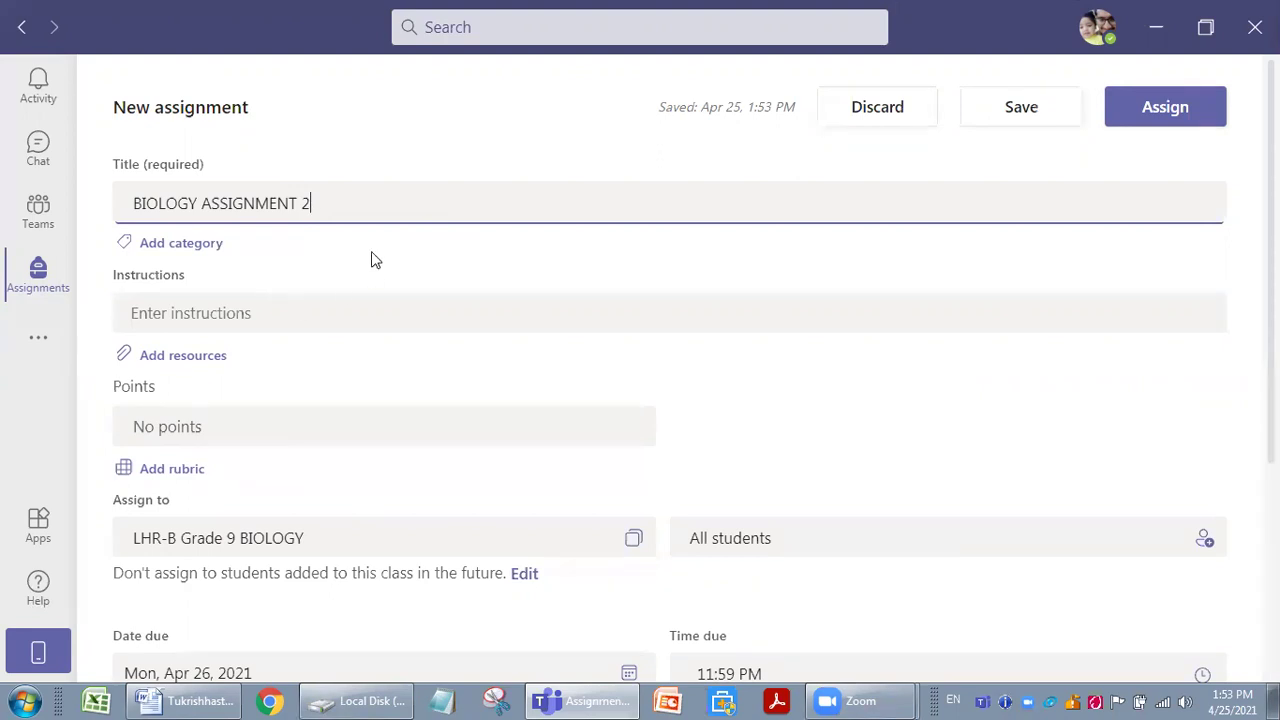
Enter the instructions "plz submitt handwritten asssignment" and set the assignment's points to 100.
{"action": "left_click", "coordinate": [290, 312]}
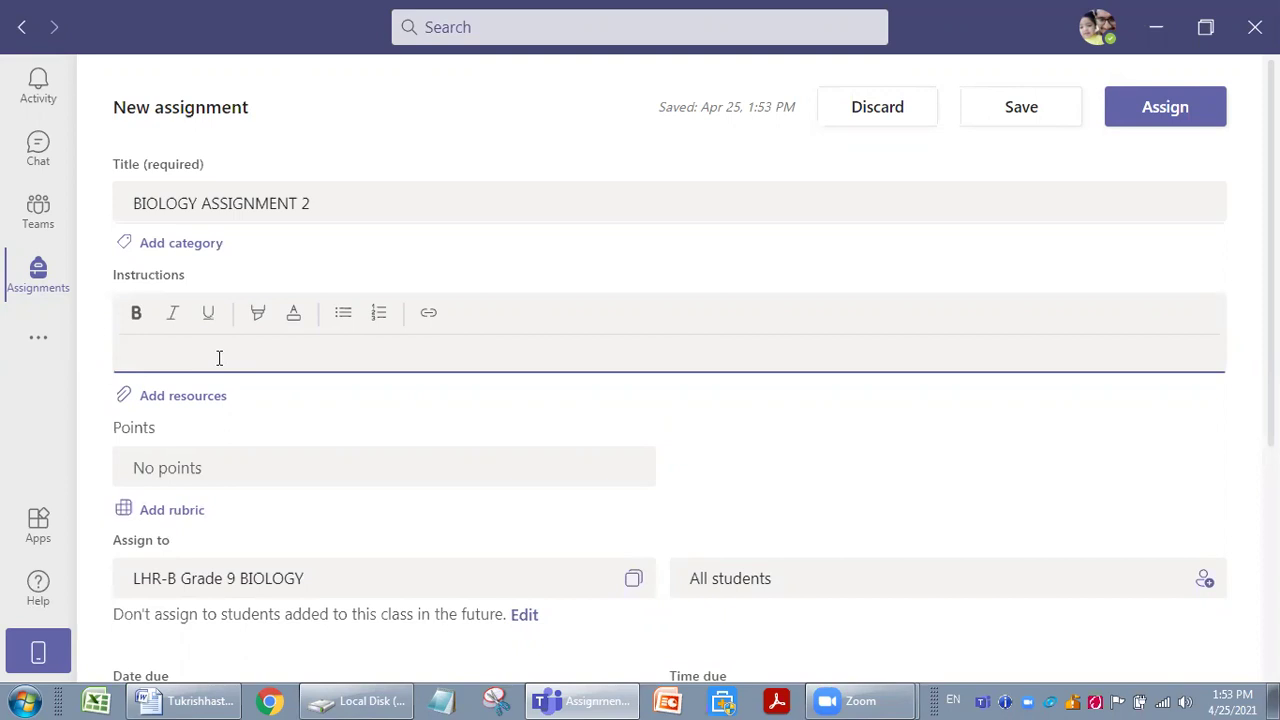
{"action": "type", "text": "plz submitt handwri"}
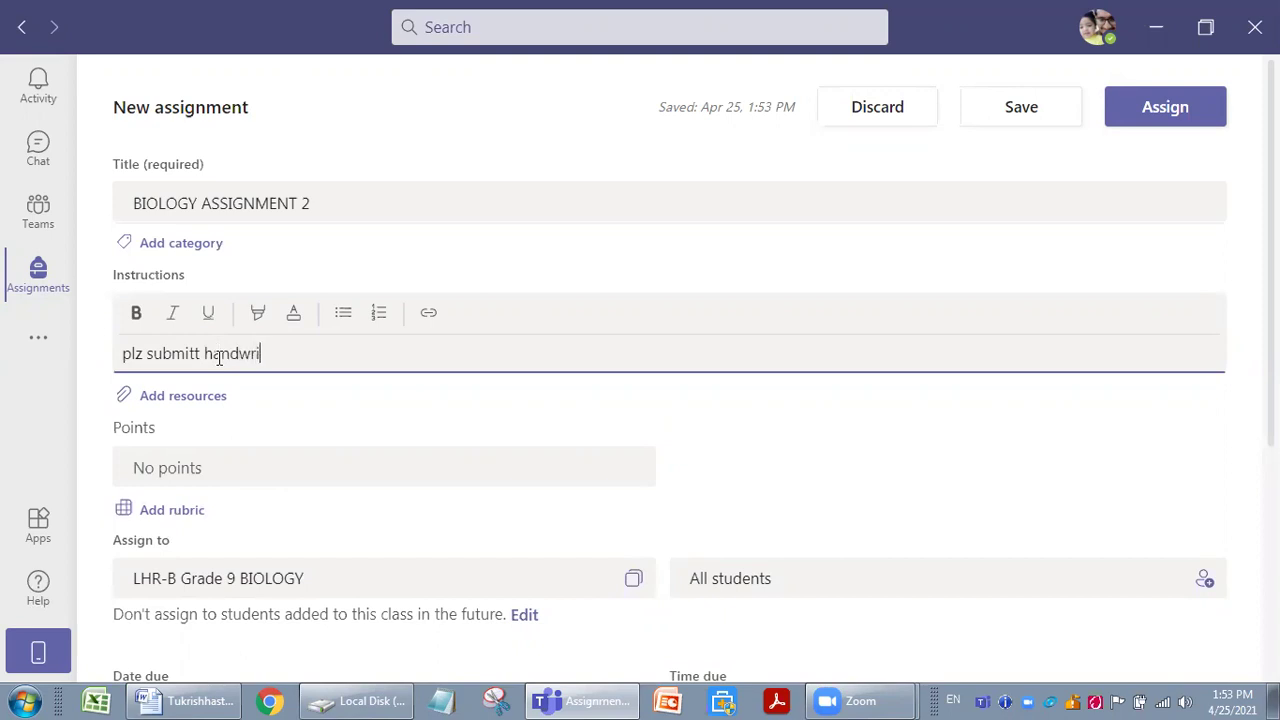
{"action": "type", "text": "tten asssignment"}
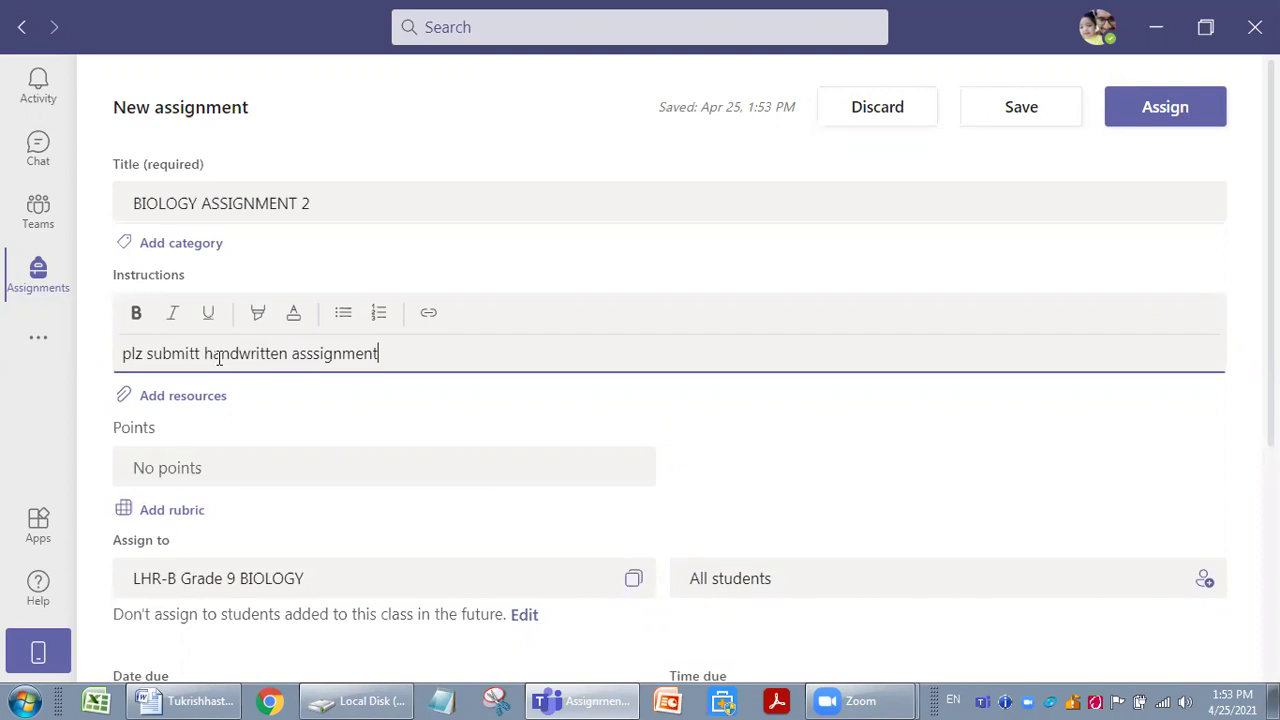
{"action": "left_click", "coordinate": [215, 476]}
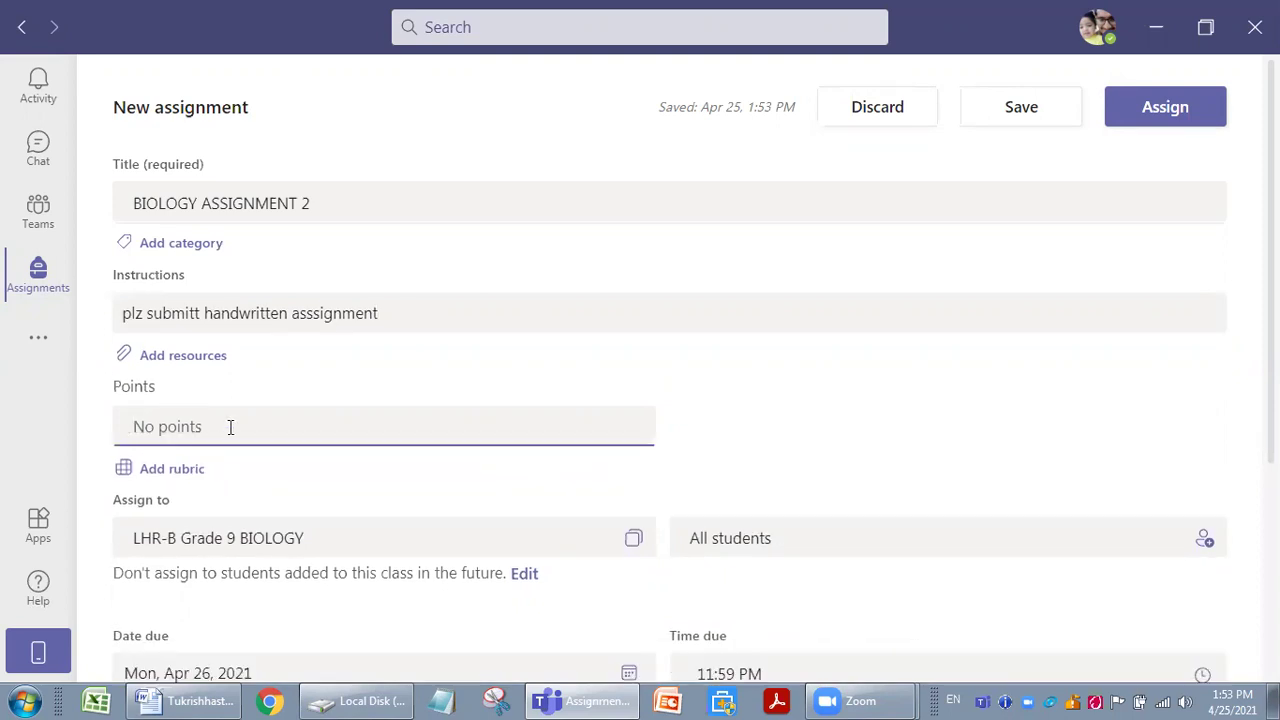
{"action": "type", "text": "100"}
Set the assignment's due date to Wed, Apr 28, 2021 and its due time to 8:00 PM.
{"action": "scroll", "coordinate": [670, 418], "scroll_direction": "down", "scroll_amount": 3}
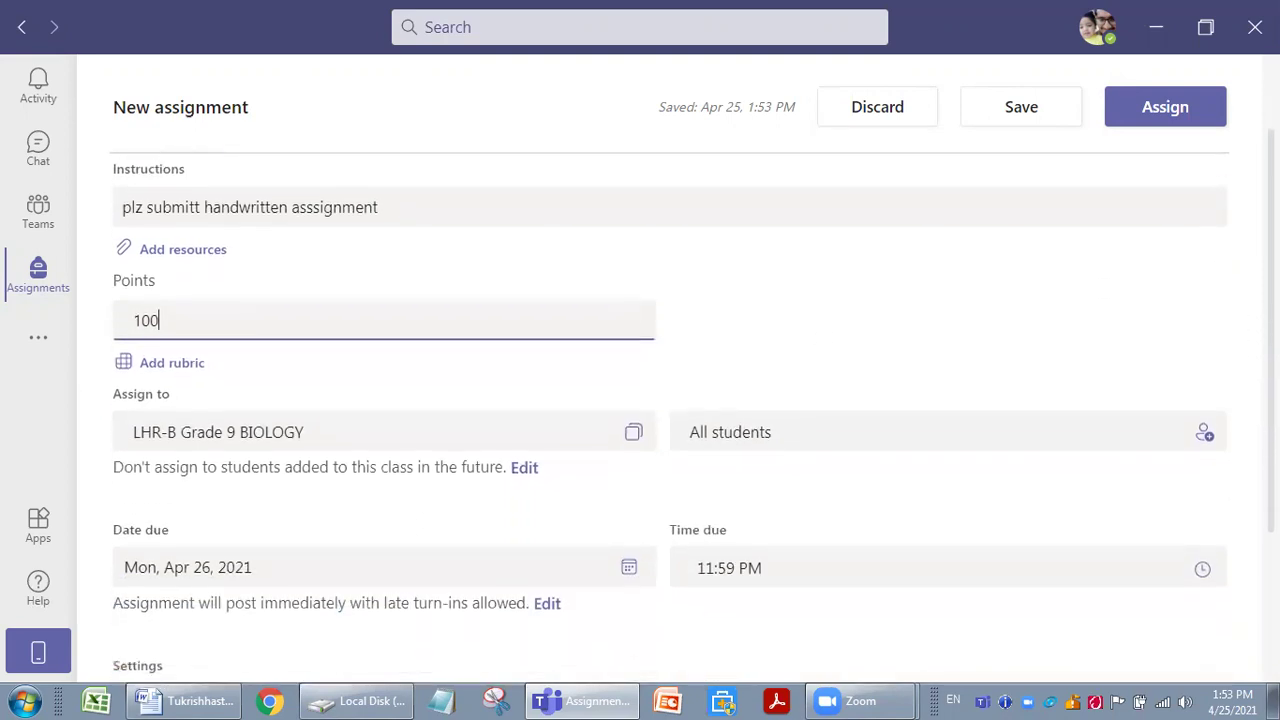
{"action": "scroll", "coordinate": [670, 418], "scroll_direction": "down", "scroll_amount": 2}
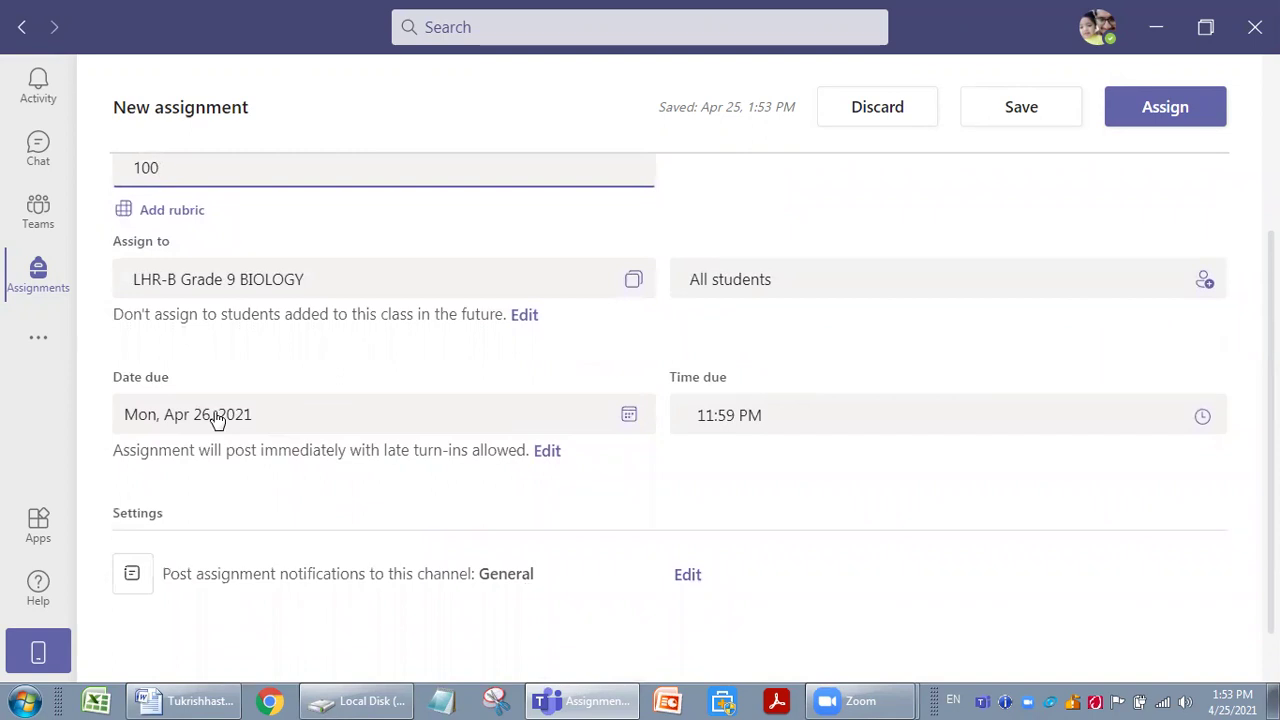
{"action": "left_click", "coordinate": [629, 418]}
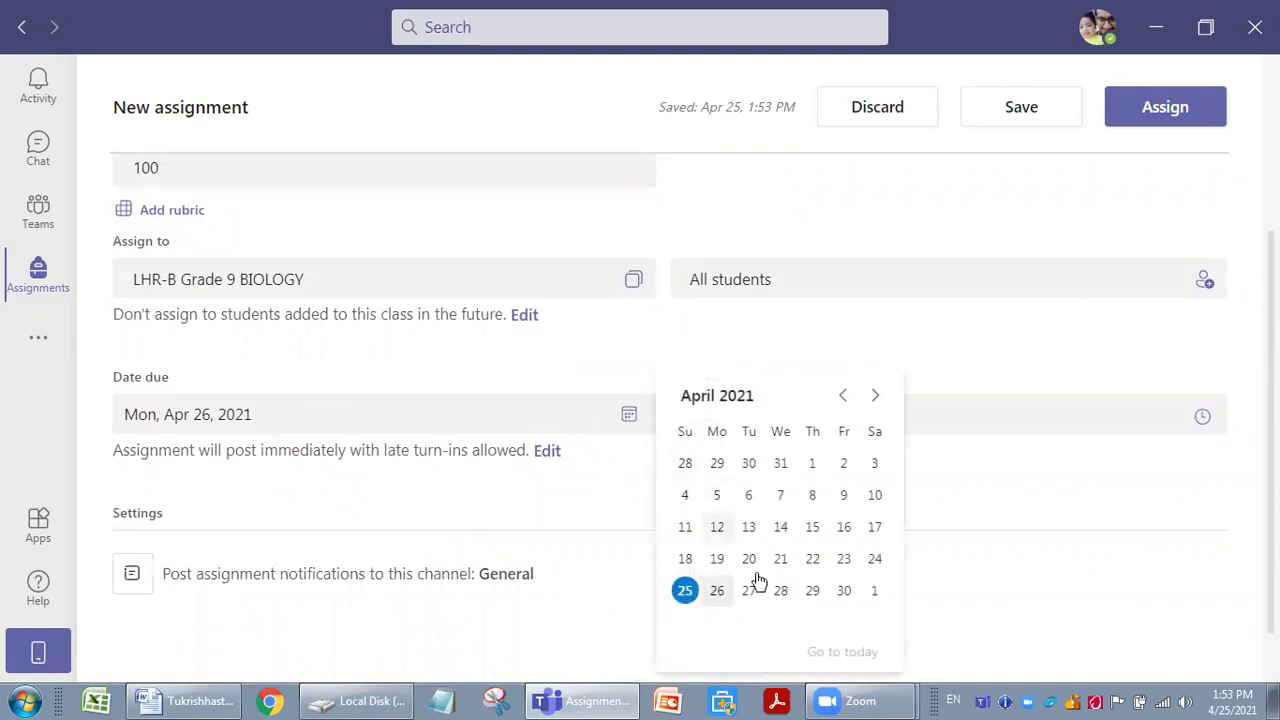
{"action": "left_click", "coordinate": [781, 598]}
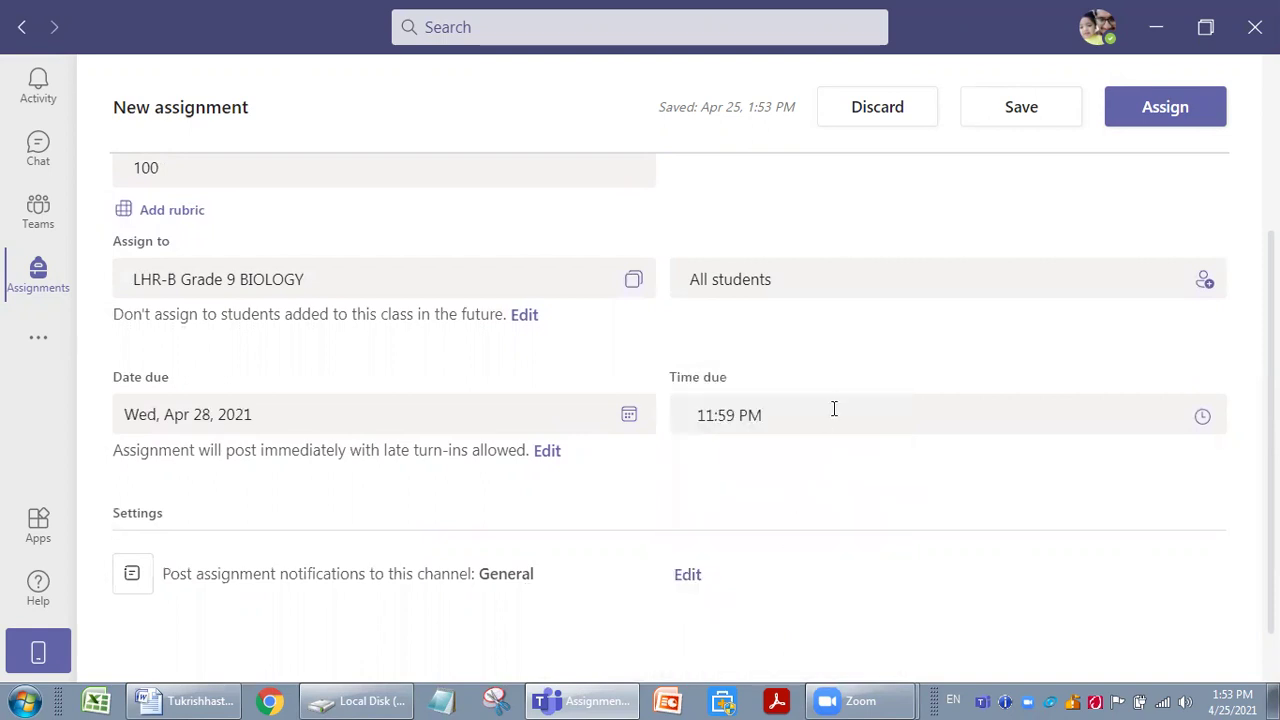
{"action": "left_click", "coordinate": [1202, 418]}
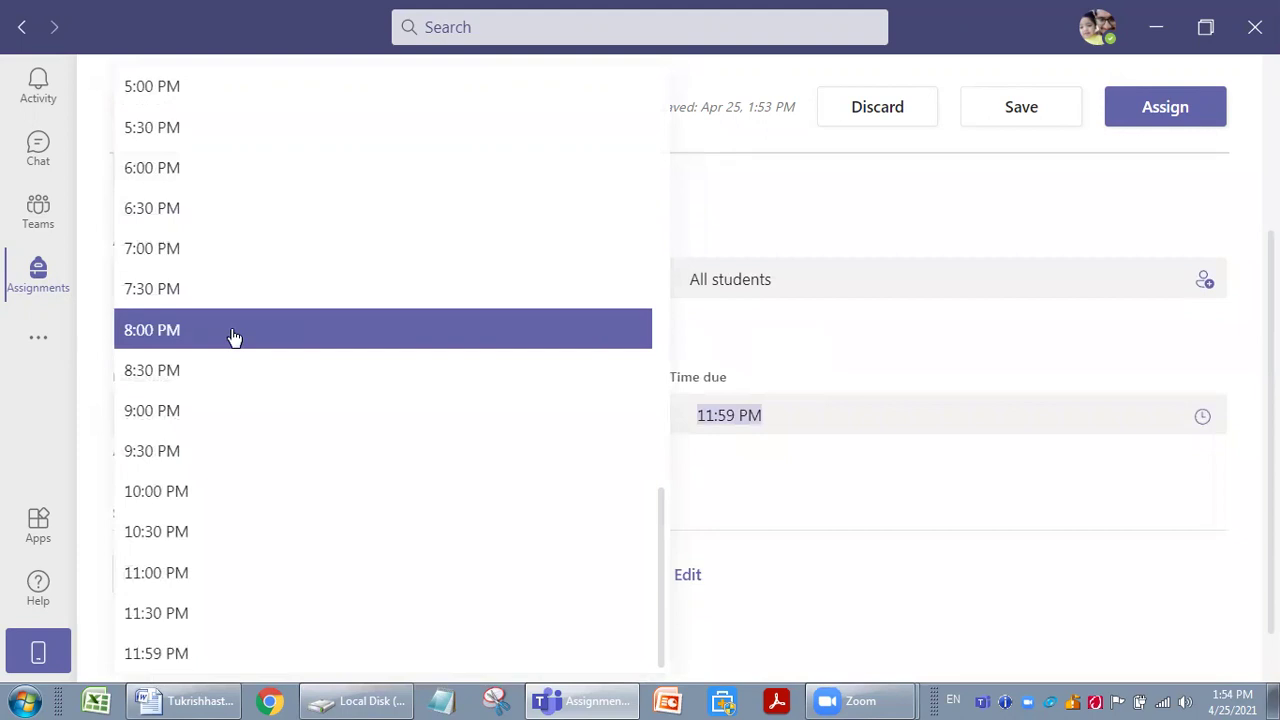
{"action": "left_click", "coordinate": [233, 337]}
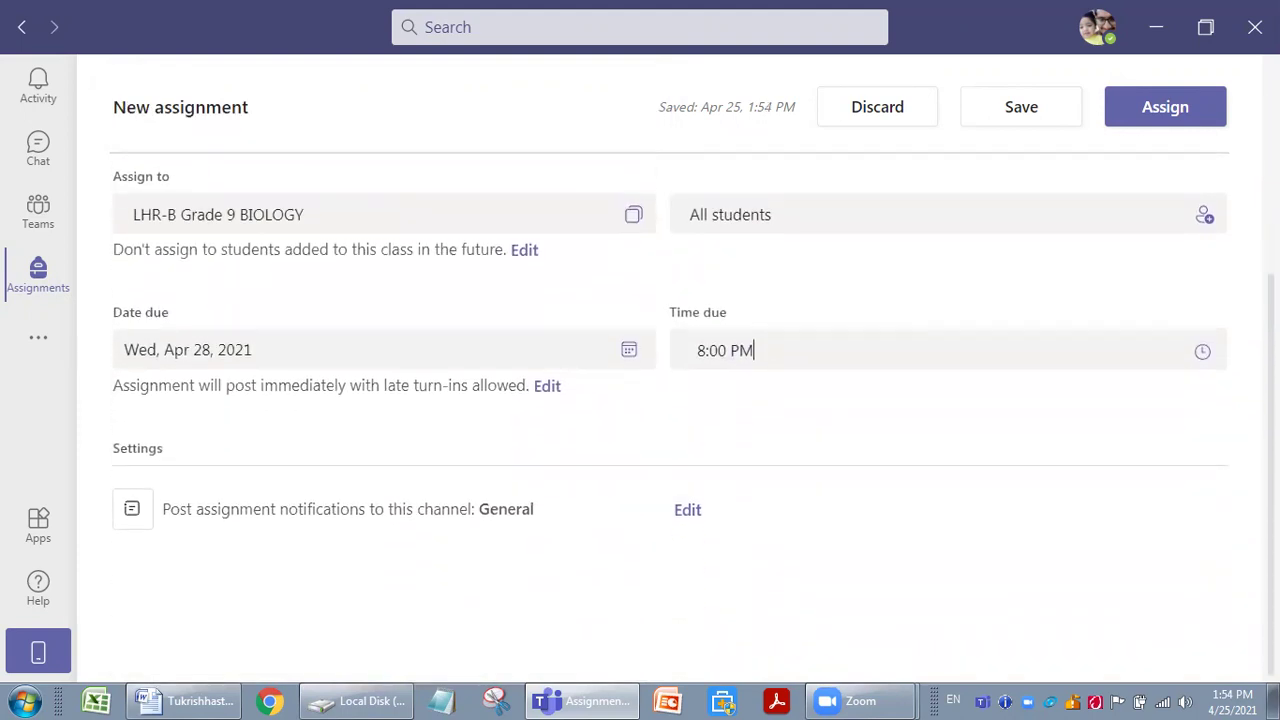
View the list of students who can receive the assignment, keeping all students selected.
{"action": "scroll", "coordinate": [670, 415], "scroll_direction": "up", "scroll_amount": 2}
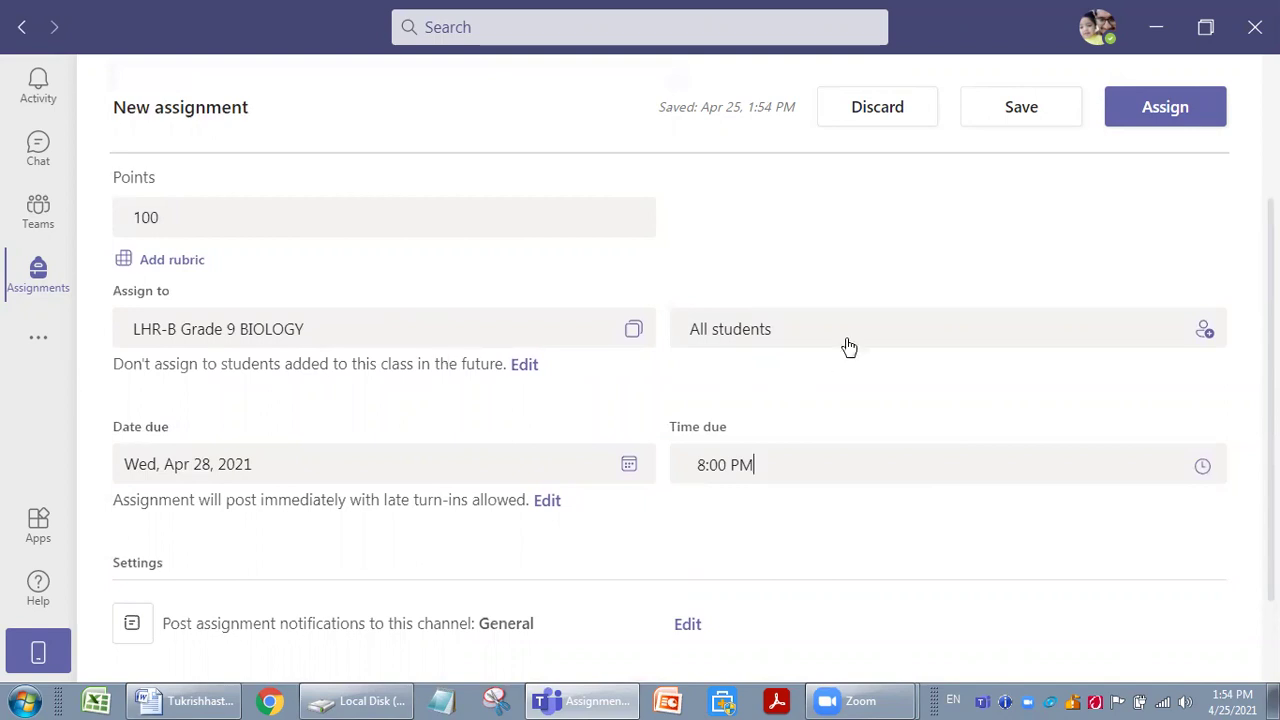
{"action": "left_click", "coordinate": [907, 342]}
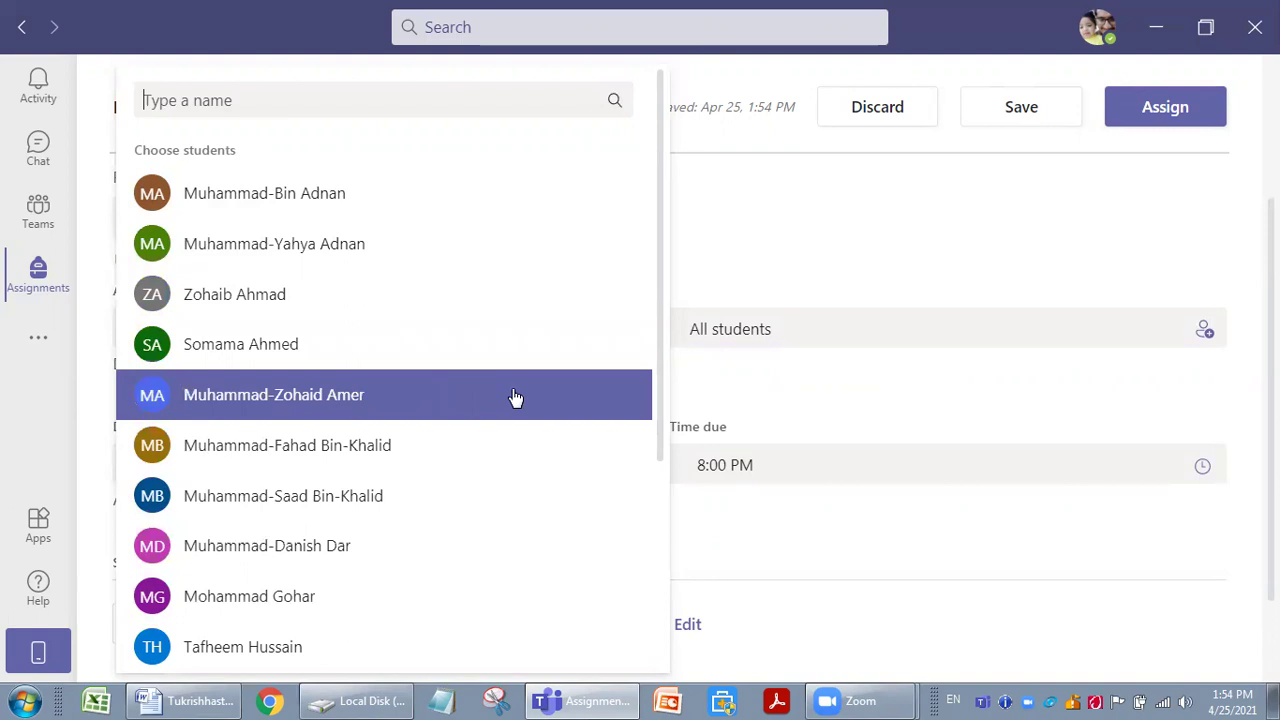
{"action": "left_click", "coordinate": [745, 272]}
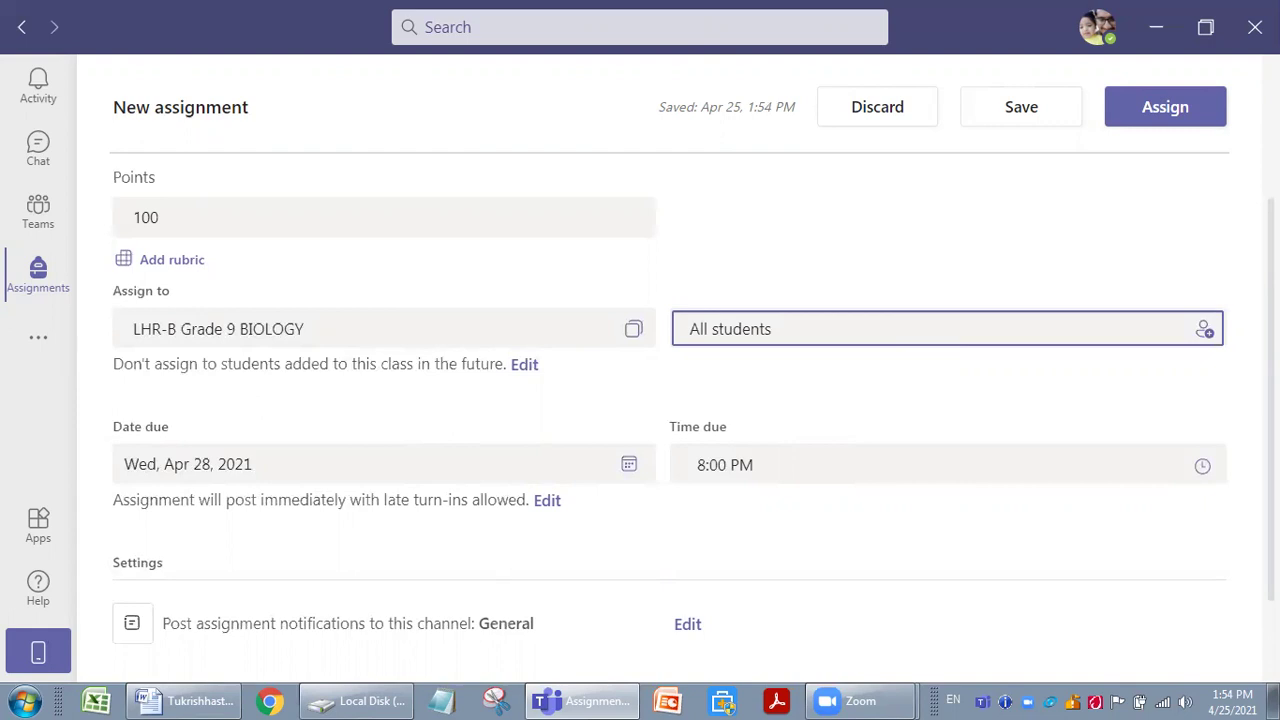
Attach "Water pollution is serious threat to both human and aquatic lives.docx" from Local Disk (D:) and assign the assignment to the class.
{"action": "scroll", "coordinate": [670, 400], "scroll_direction": "up", "scroll_amount": 3}
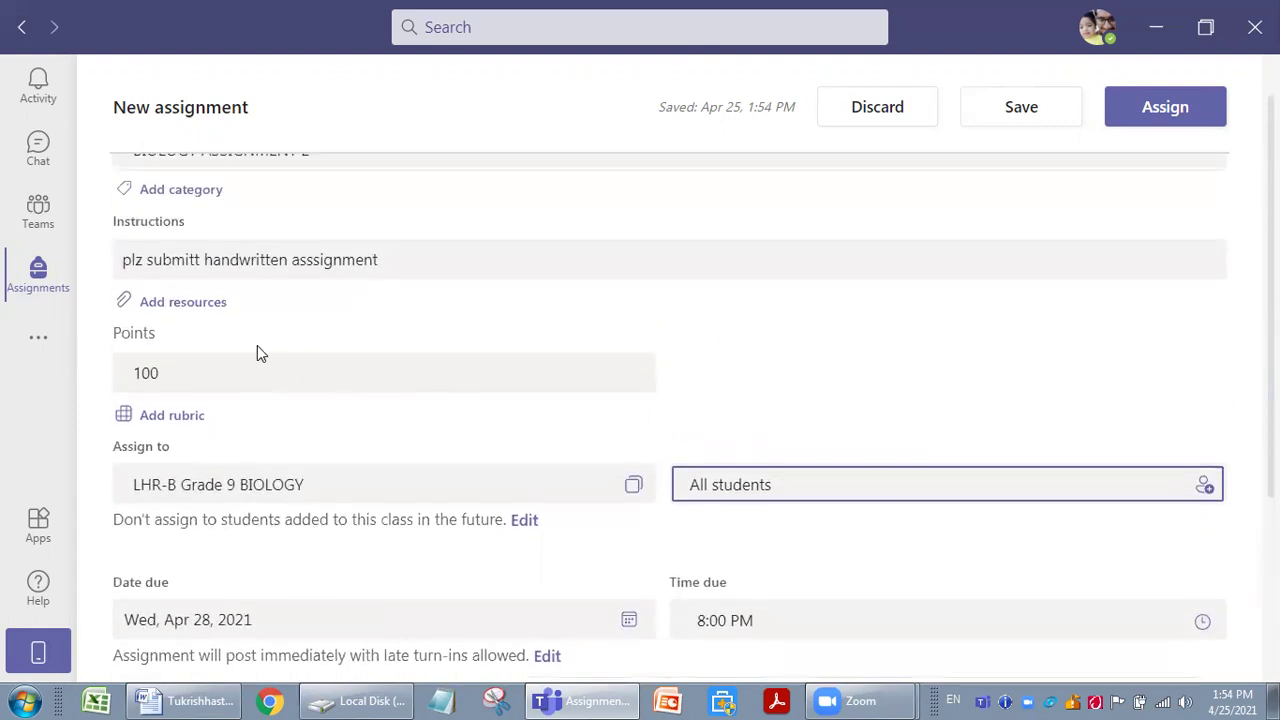
{"action": "left_click", "coordinate": [198, 311]}
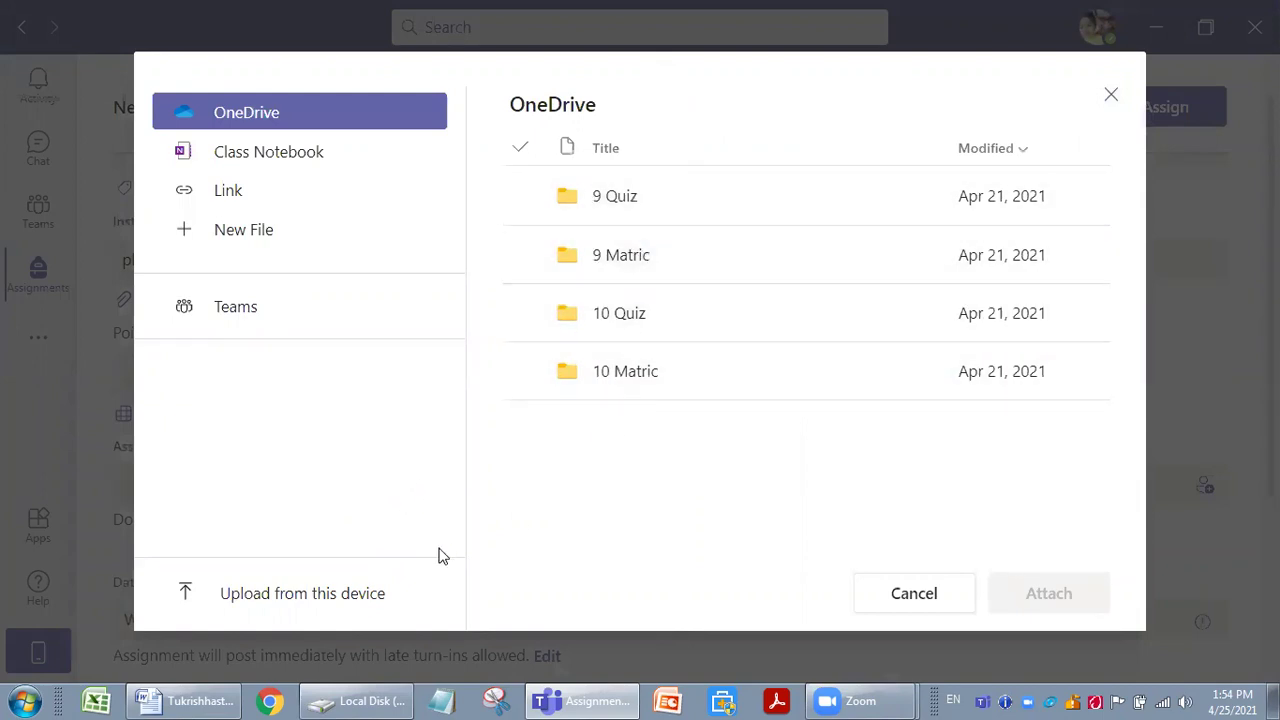
{"action": "left_click", "coordinate": [368, 598]}
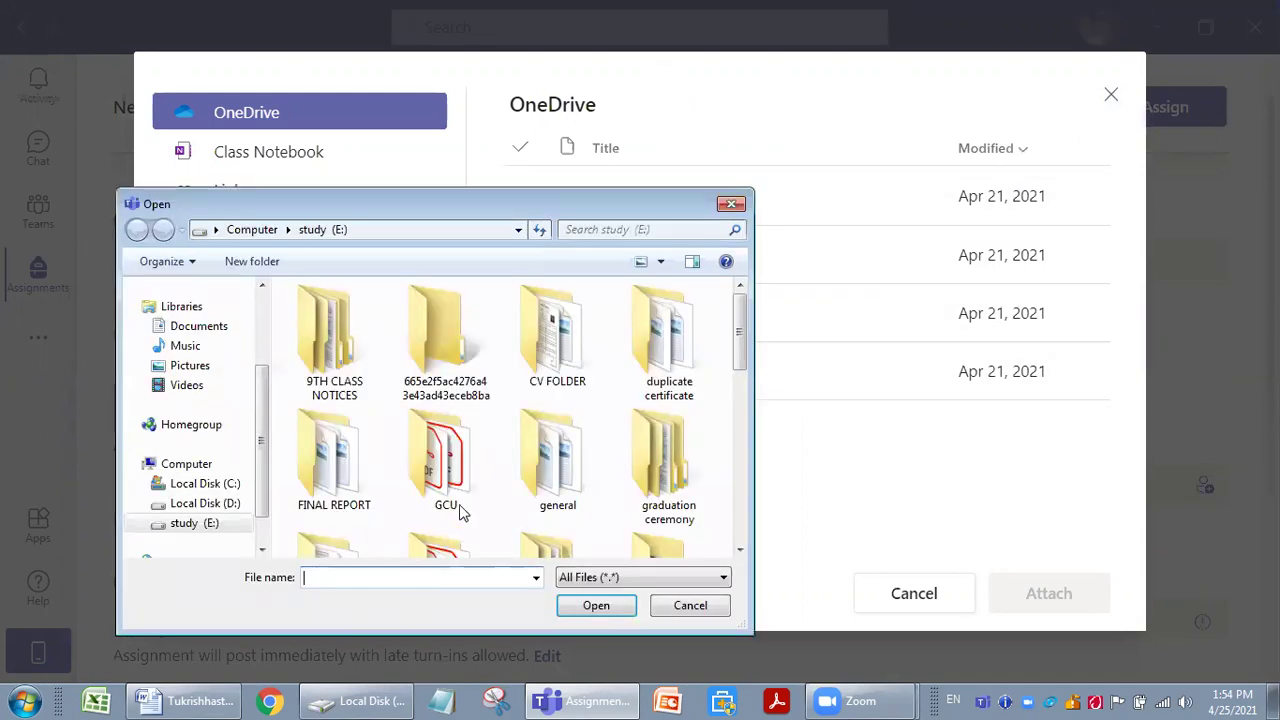
{"action": "left_click", "coordinate": [226, 506]}
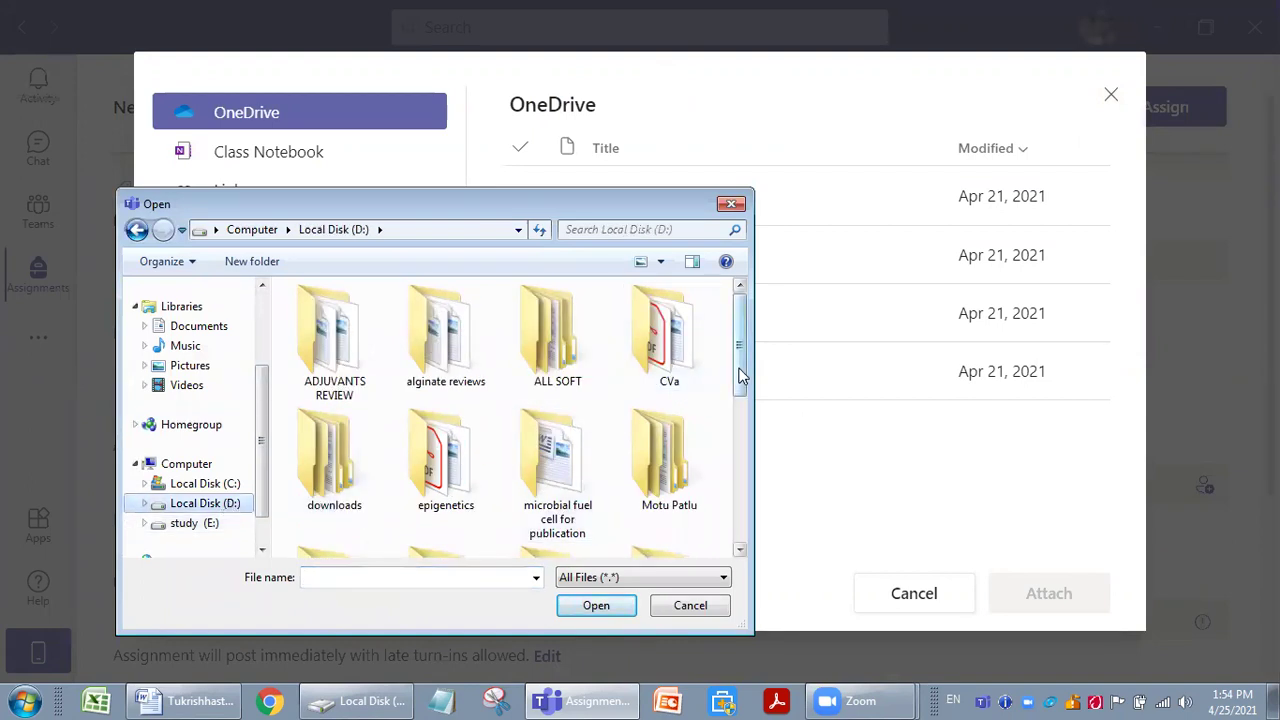
{"action": "left_click_drag", "start_coordinate": [740, 375], "coordinate": [714, 523]}
{"action": "left_click", "coordinate": [341, 485]}
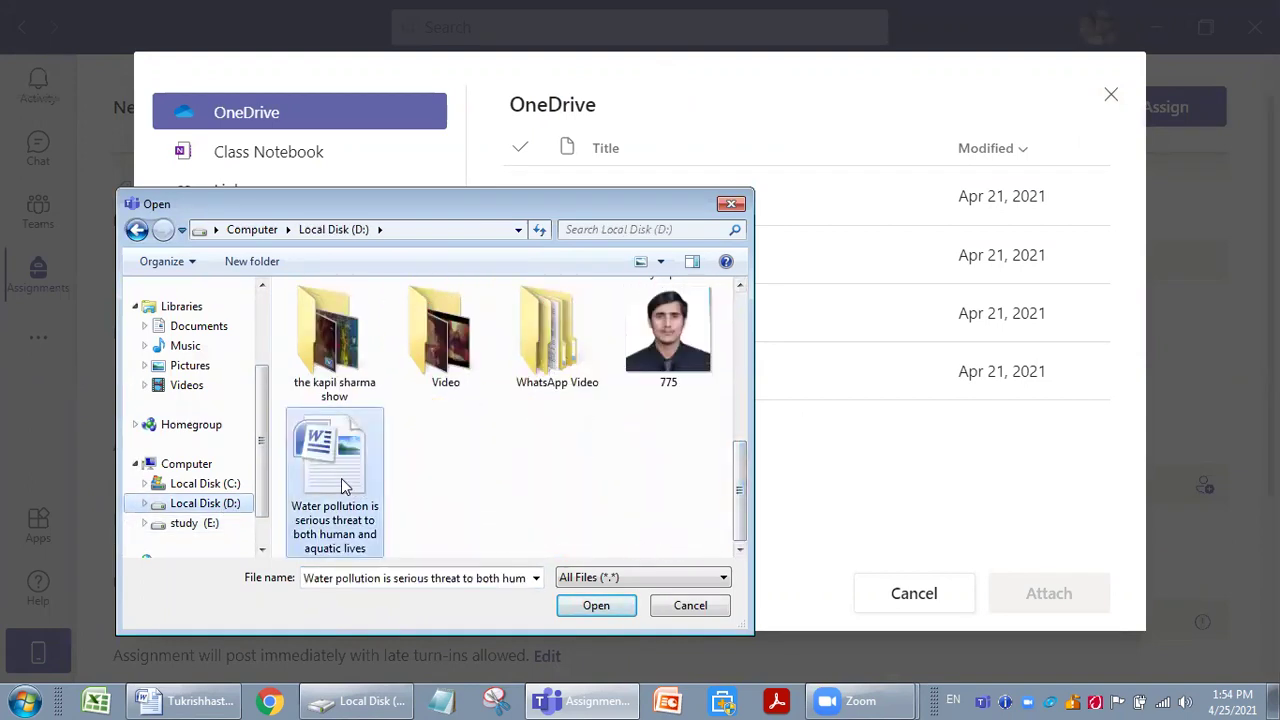
{"action": "double_click", "coordinate": [341, 485]}
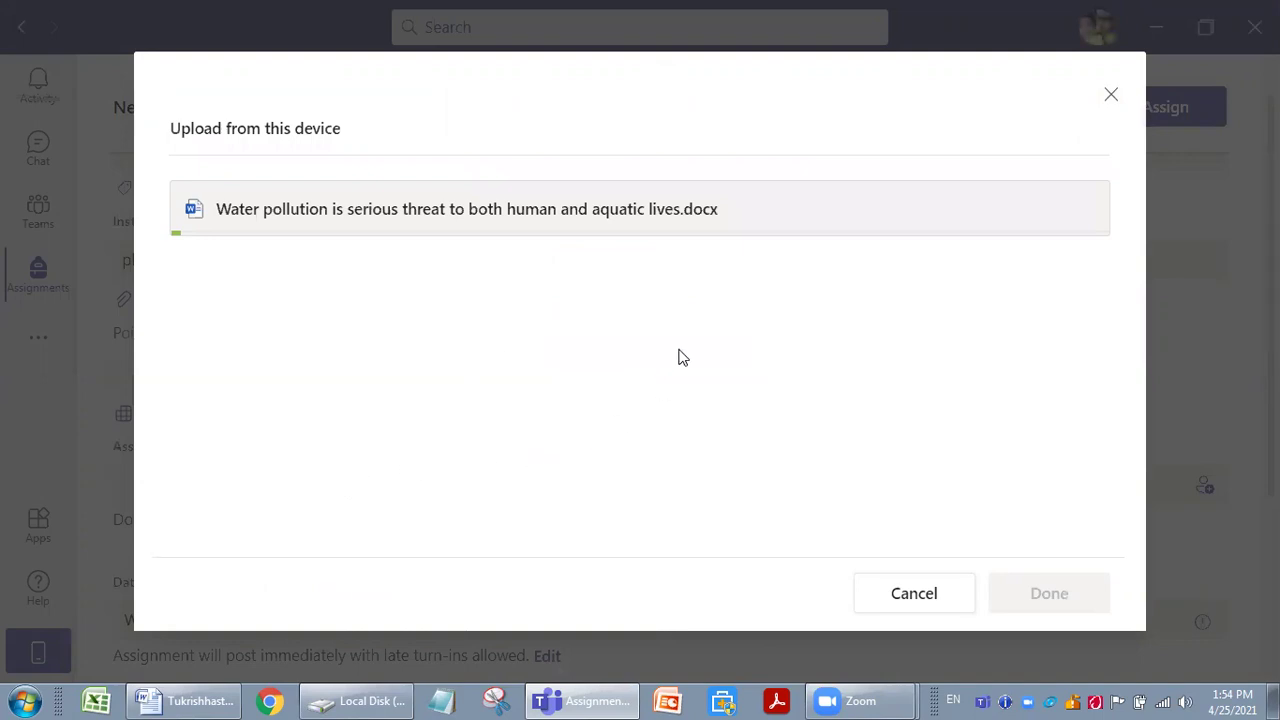
{"action": "left_click", "coordinate": [1043, 594]}
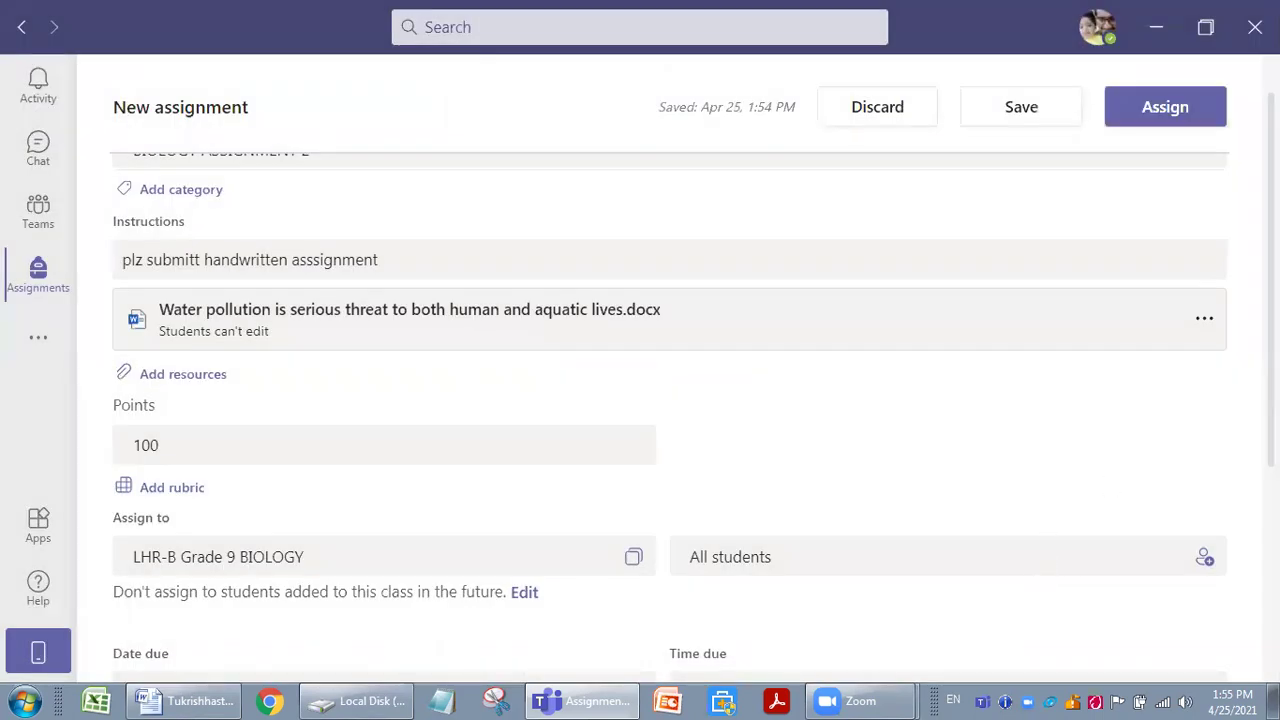
{"action": "scroll", "coordinate": [972, 140], "scroll_direction": "up", "scroll_amount": 1}
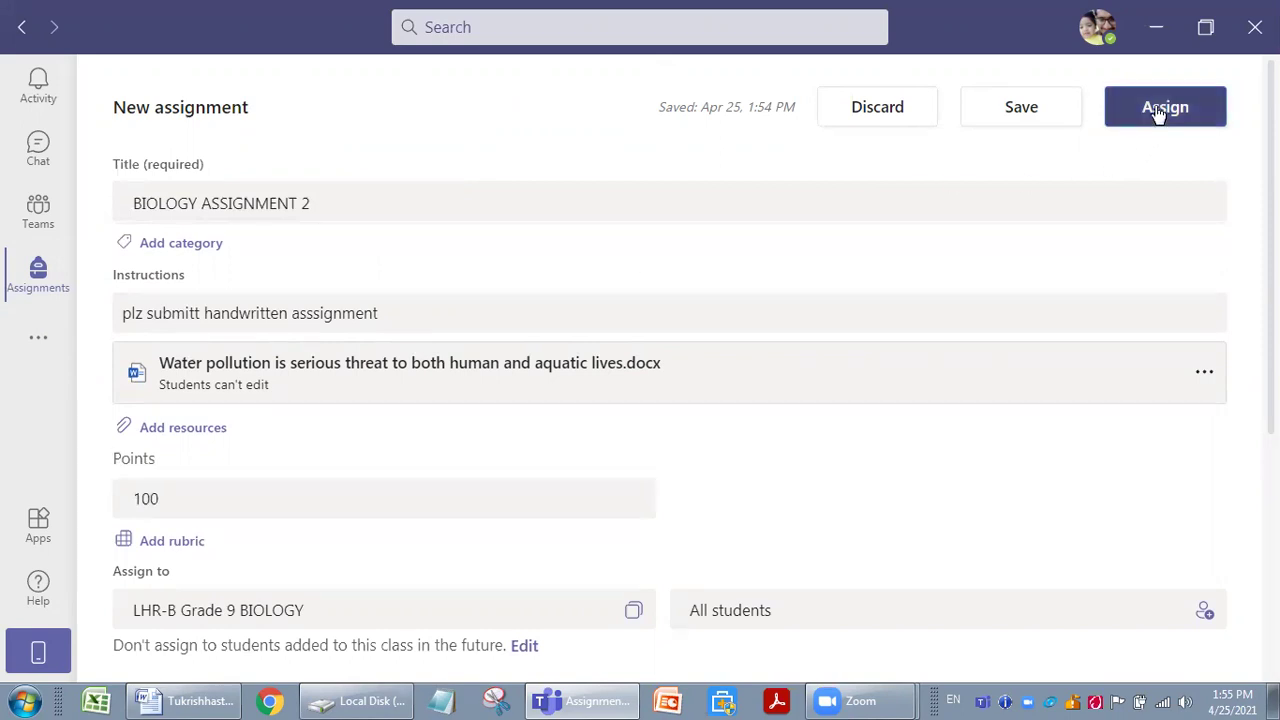
{"action": "left_click", "coordinate": [1158, 112]}
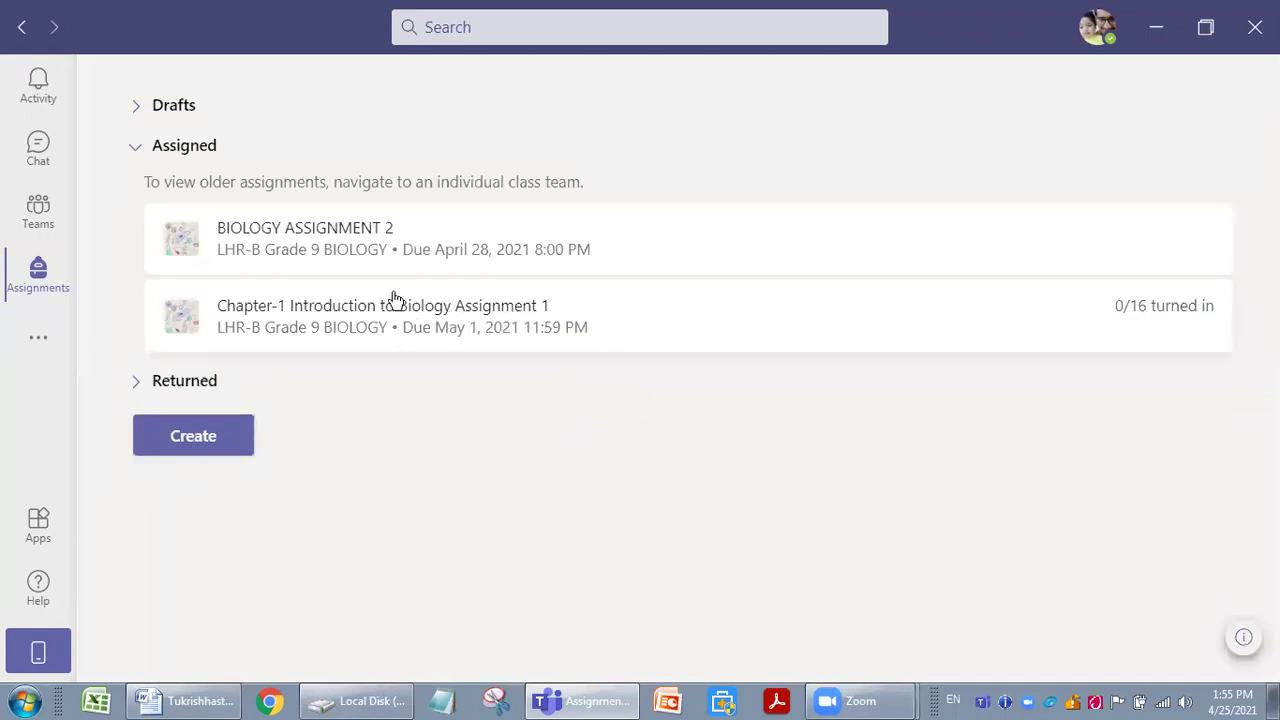
Open "Chapter-1 Introduction to Biology Assignment 1" from the assigned list, open its details for editing and update the assignment.
{"action": "left_click", "coordinate": [512, 320]}
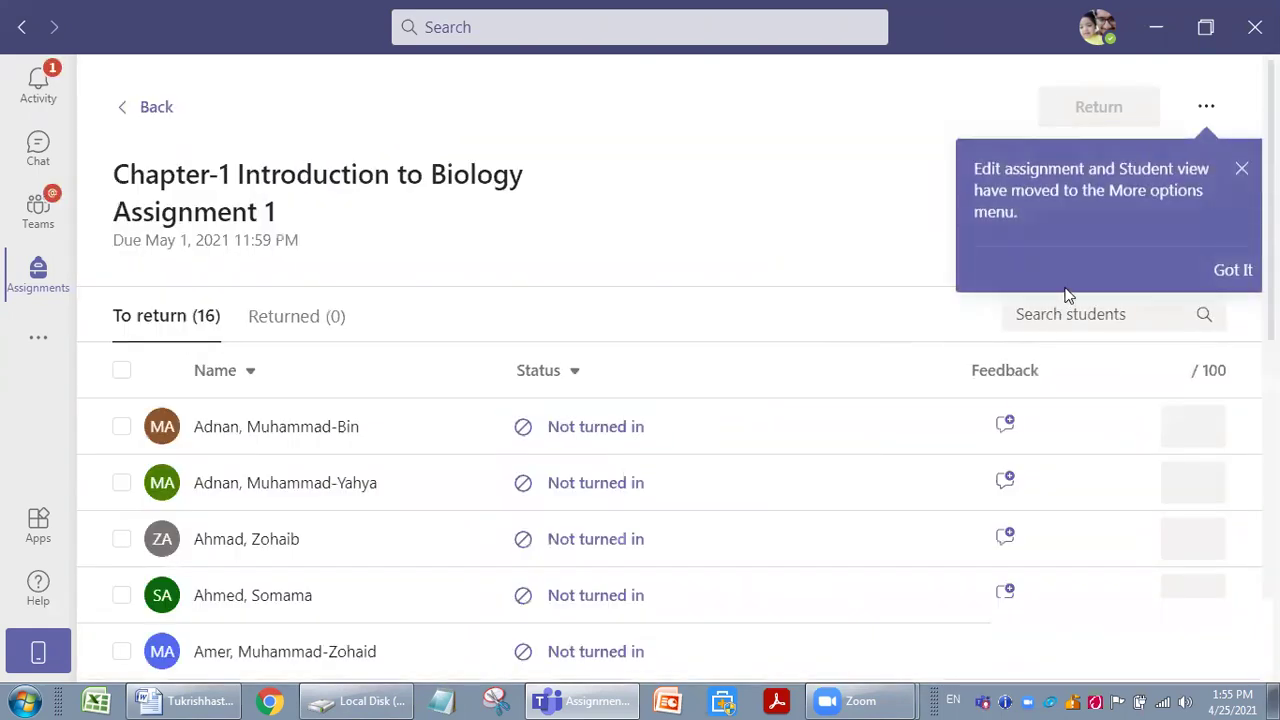
{"action": "left_click", "coordinate": [1244, 176]}
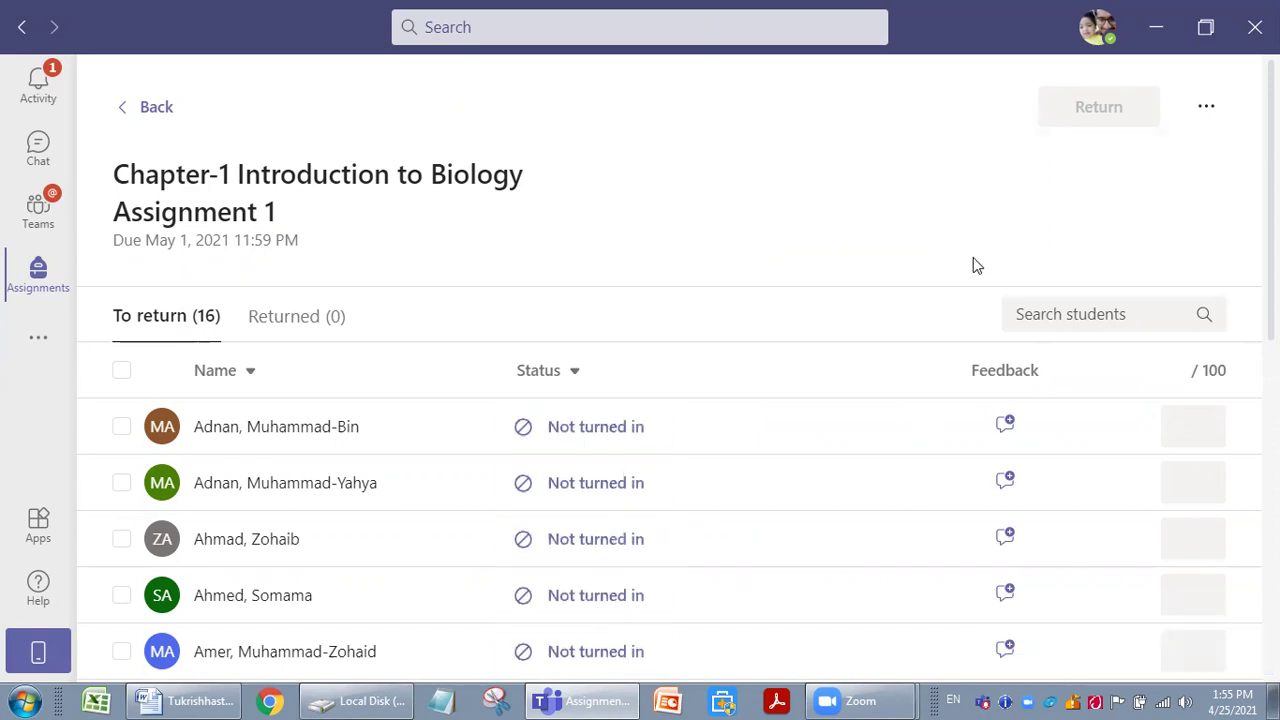
{"action": "left_click", "coordinate": [1207, 106]}
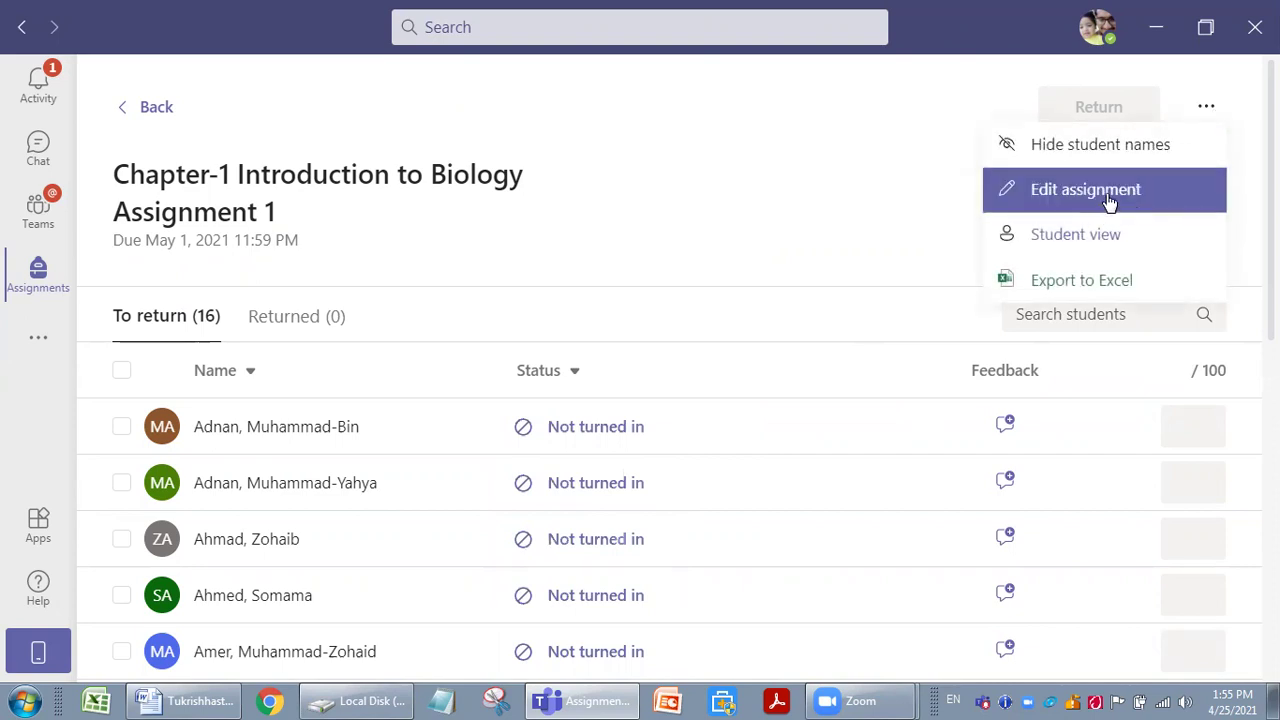
{"action": "left_click", "coordinate": [960, 202]}
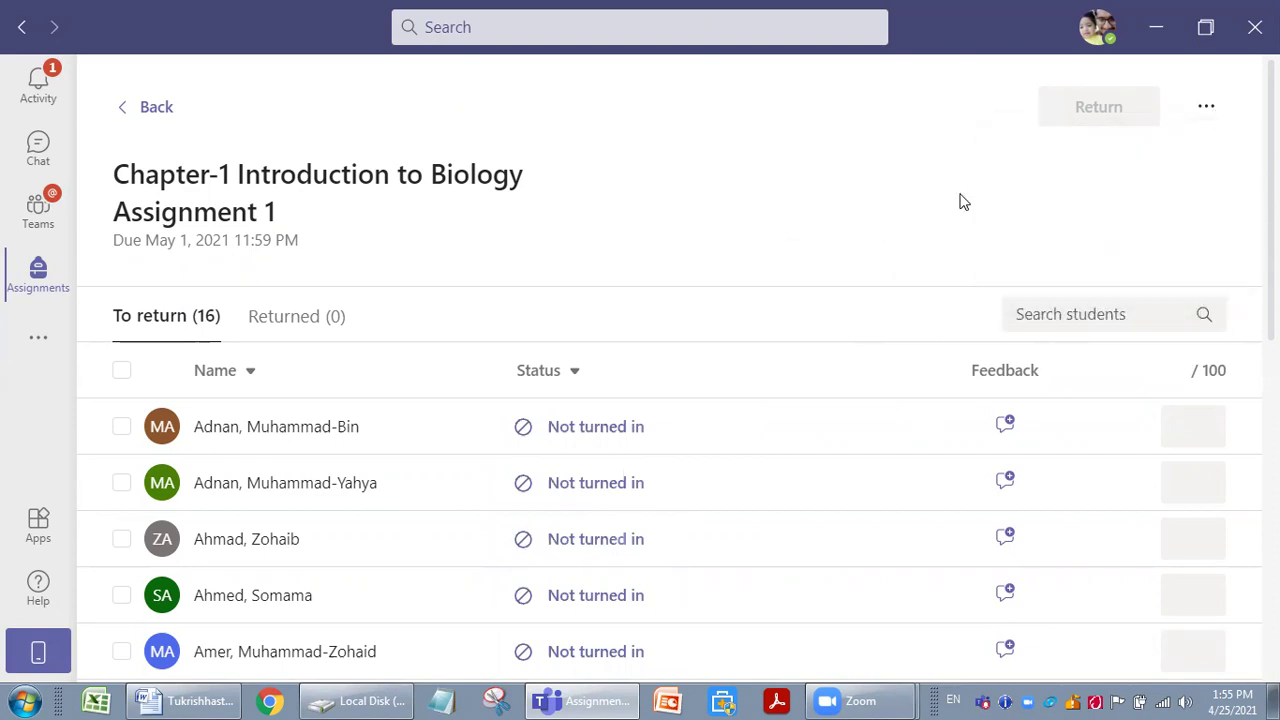
{"action": "left_click", "coordinate": [1207, 108]}
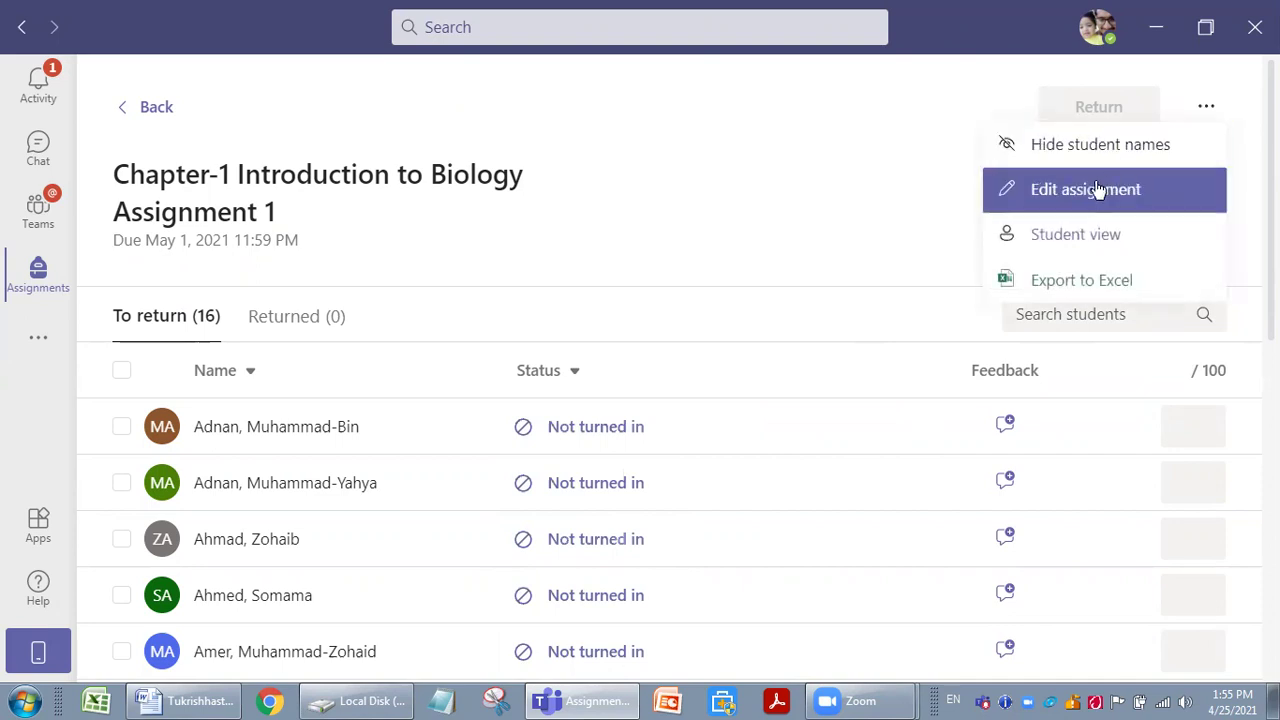
{"action": "left_click", "coordinate": [1097, 190]}
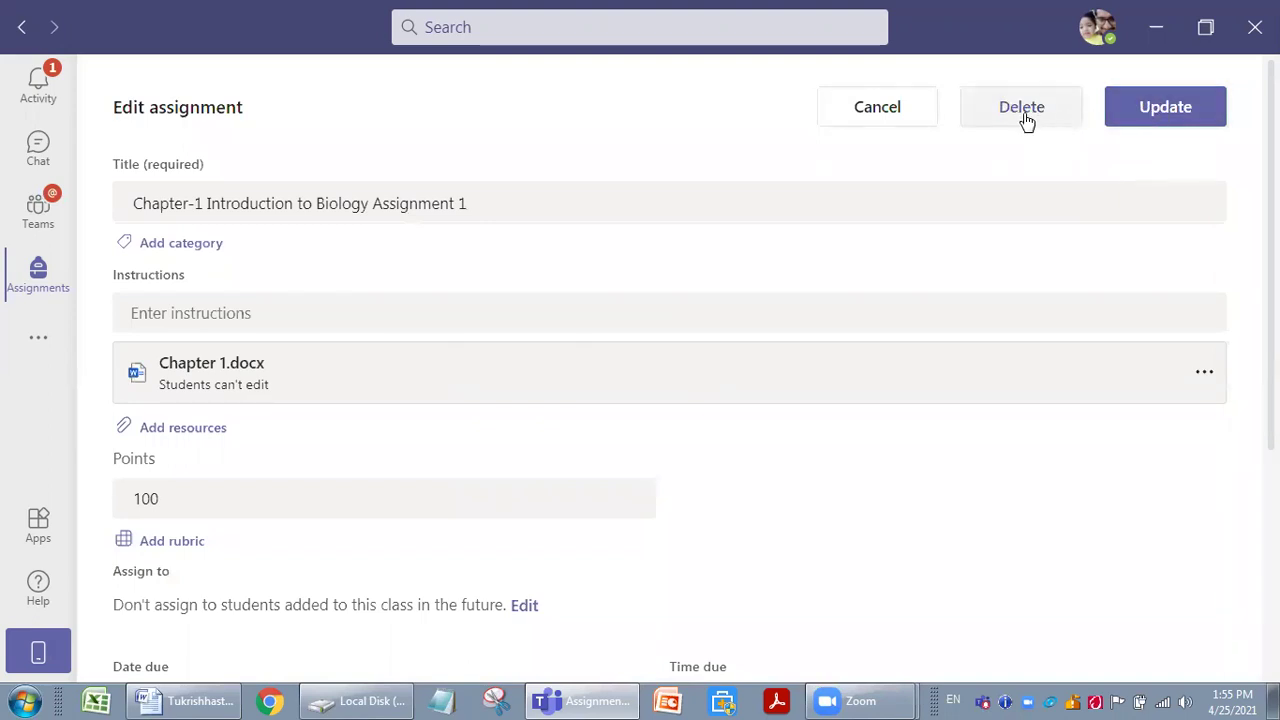
{"action": "left_click", "coordinate": [1146, 114]}
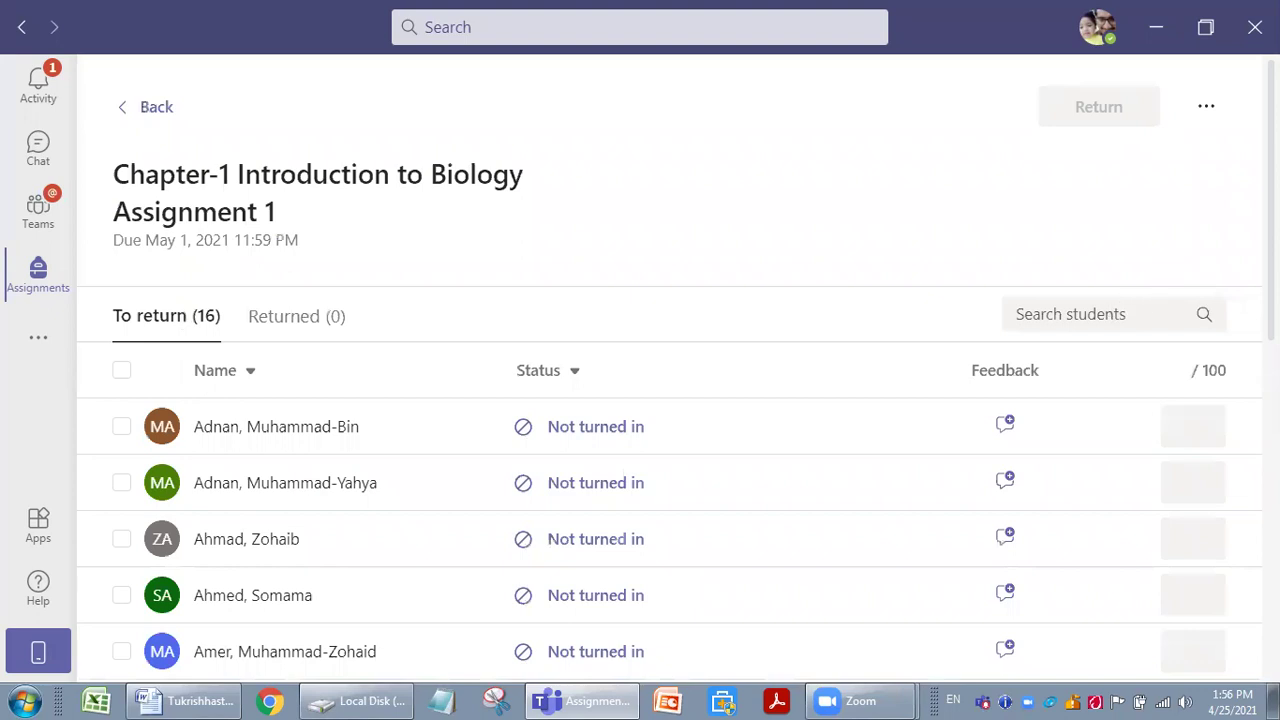
Review the students' turn-in statuses for the Chapter-1 assignment and reopen its details for editing.
{"action": "scroll", "coordinate": [669, 365], "scroll_direction": "down", "scroll_amount": 10}
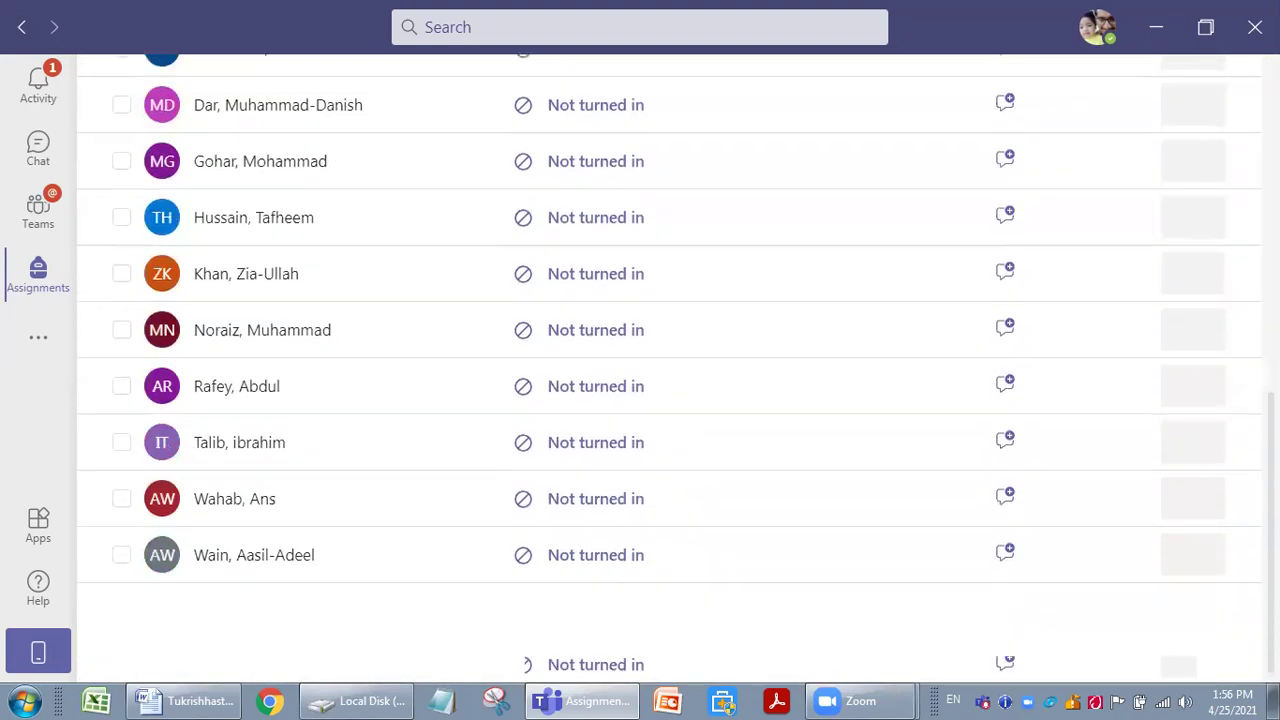
{"action": "scroll", "coordinate": [669, 365], "scroll_direction": "up", "scroll_amount": 10}
{"action": "left_click", "coordinate": [1205, 106]}
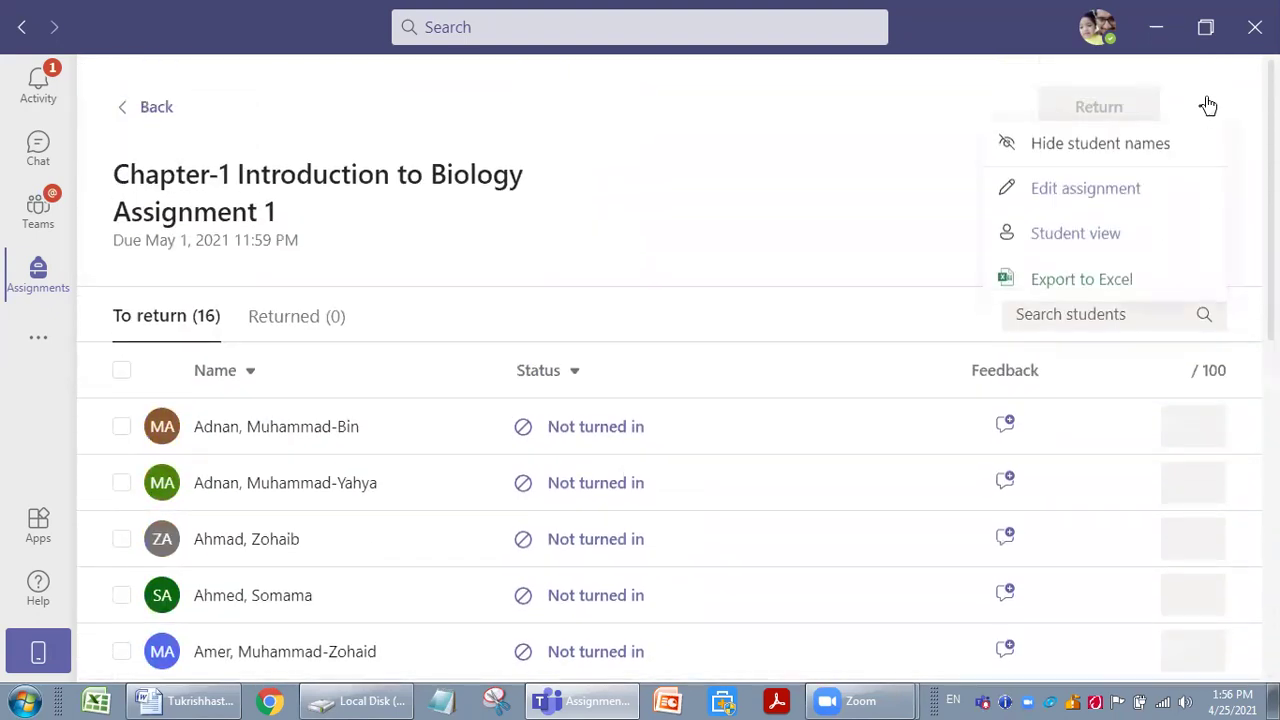
{"action": "left_click", "coordinate": [1125, 190]}
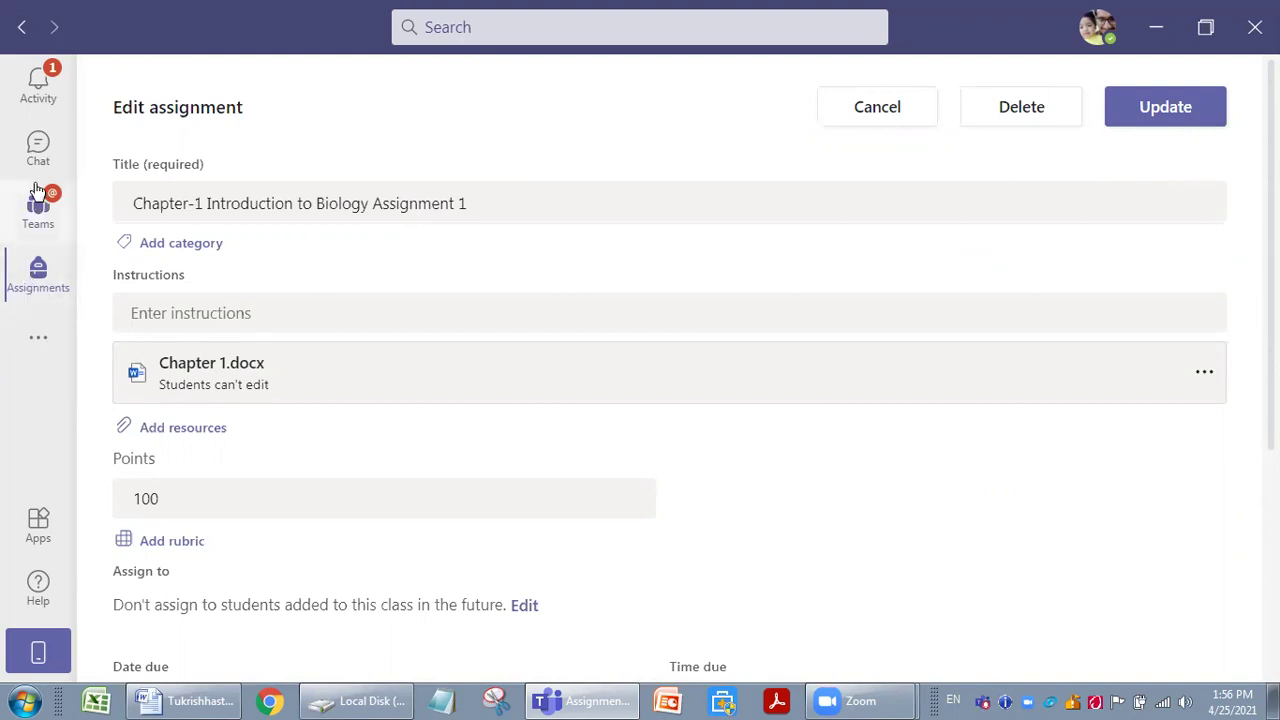
View the "BIOLOGY ASSIGNMENT 2" post through the activity feed and return to the list of assigned assignments.
{"action": "left_click", "coordinate": [38, 97]}
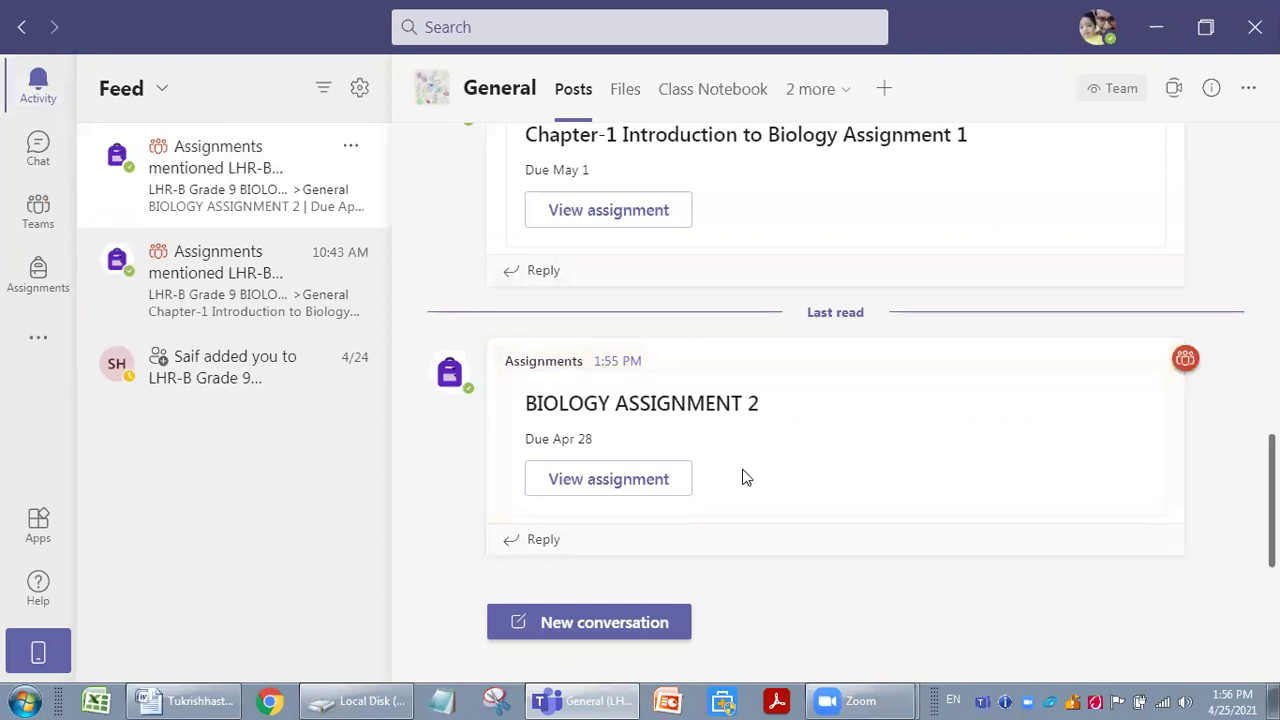
{"action": "left_click", "coordinate": [40, 280]}
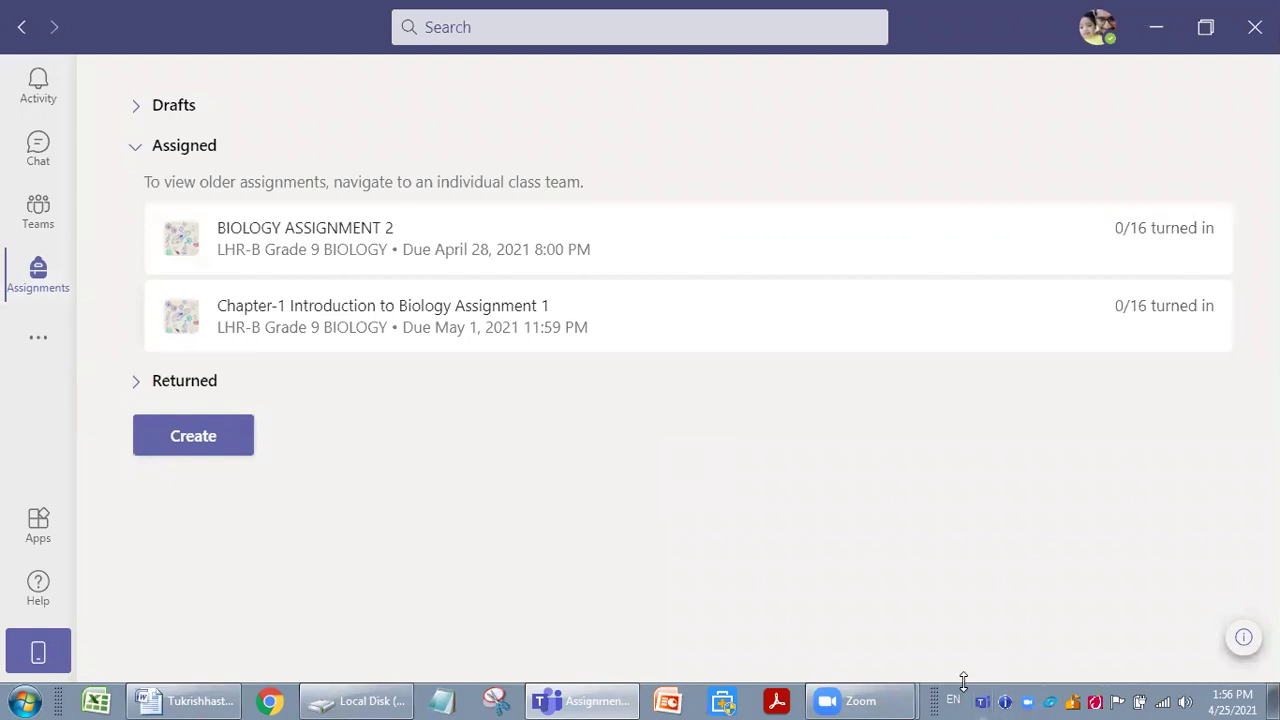
{"action": "left_click", "coordinate": [963, 680]}
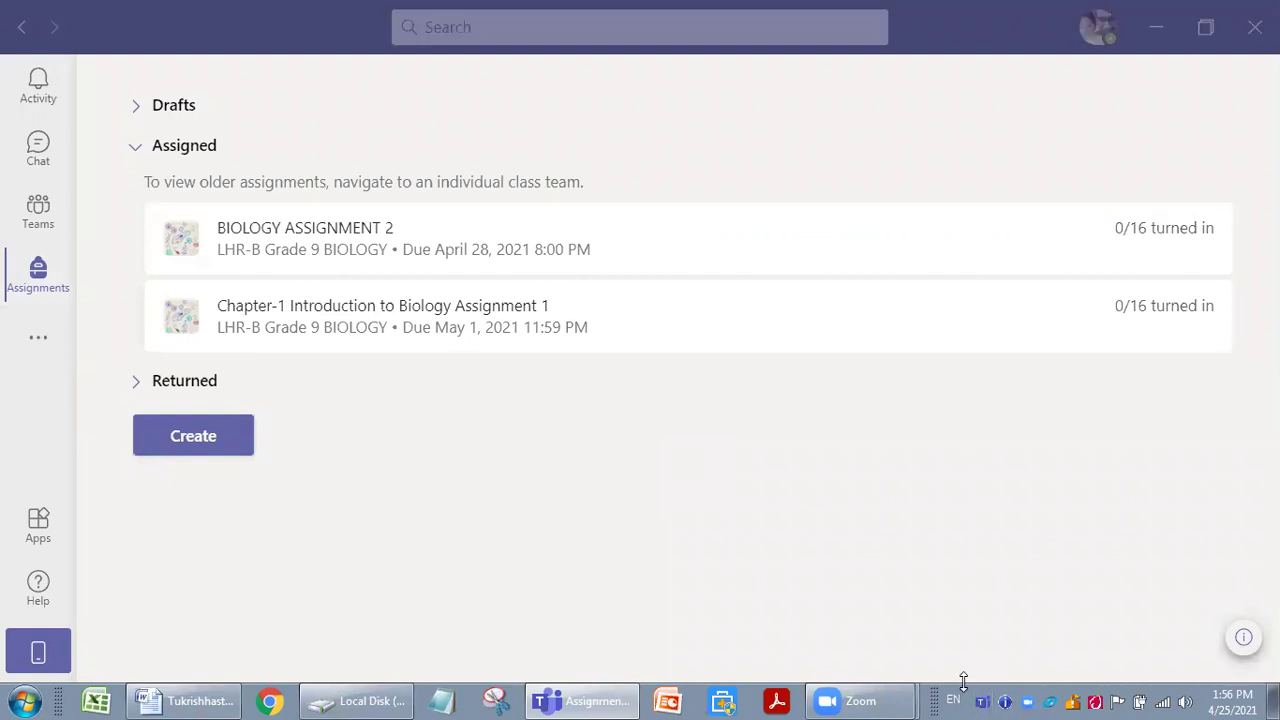